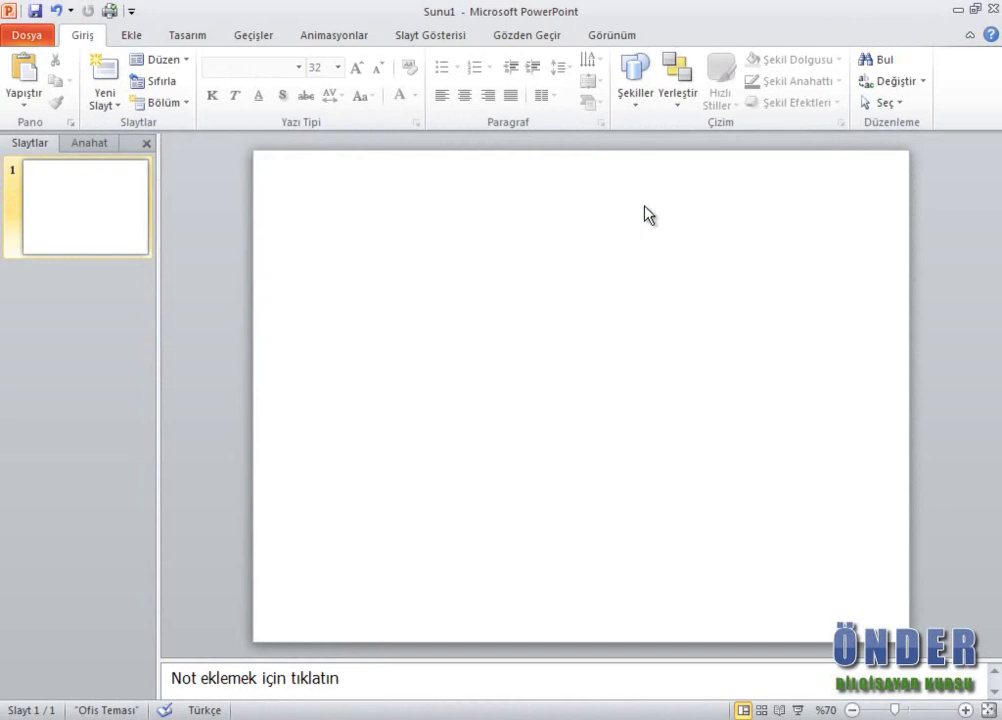
# Draw a rectangle in the upper left and a smiley face to its right.
pyautogui.click(636, 100)
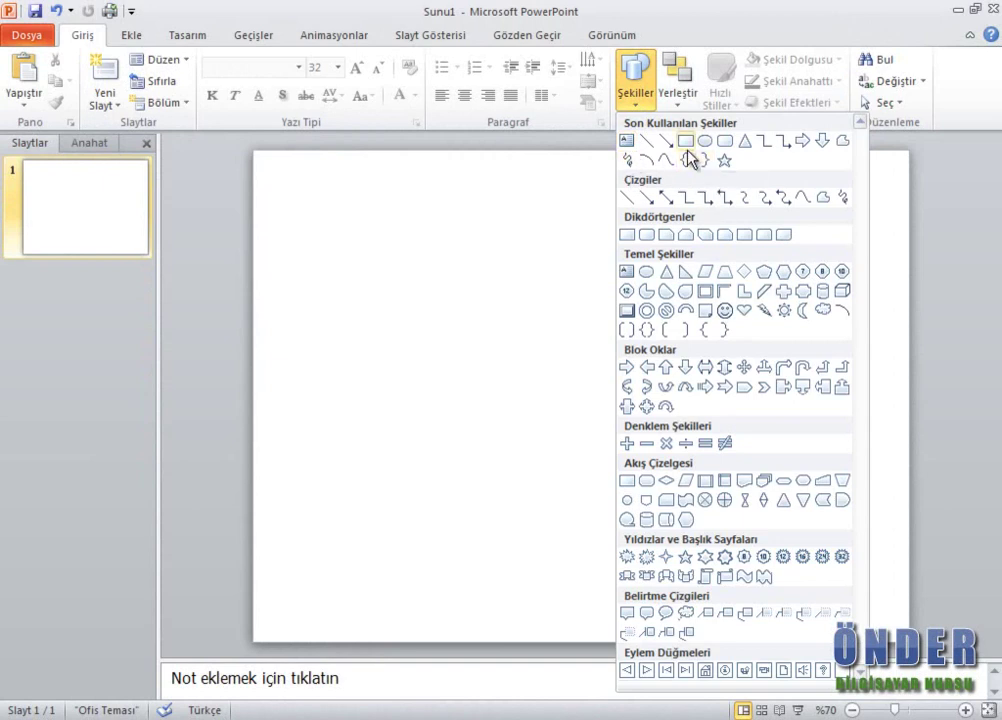
pyautogui.click(689, 160)
pyautogui.moveTo(392, 214)
pyautogui.mouseDown()
pyautogui.moveTo(530, 313)
pyautogui.moveTo(602, 349)
pyautogui.mouseUp()
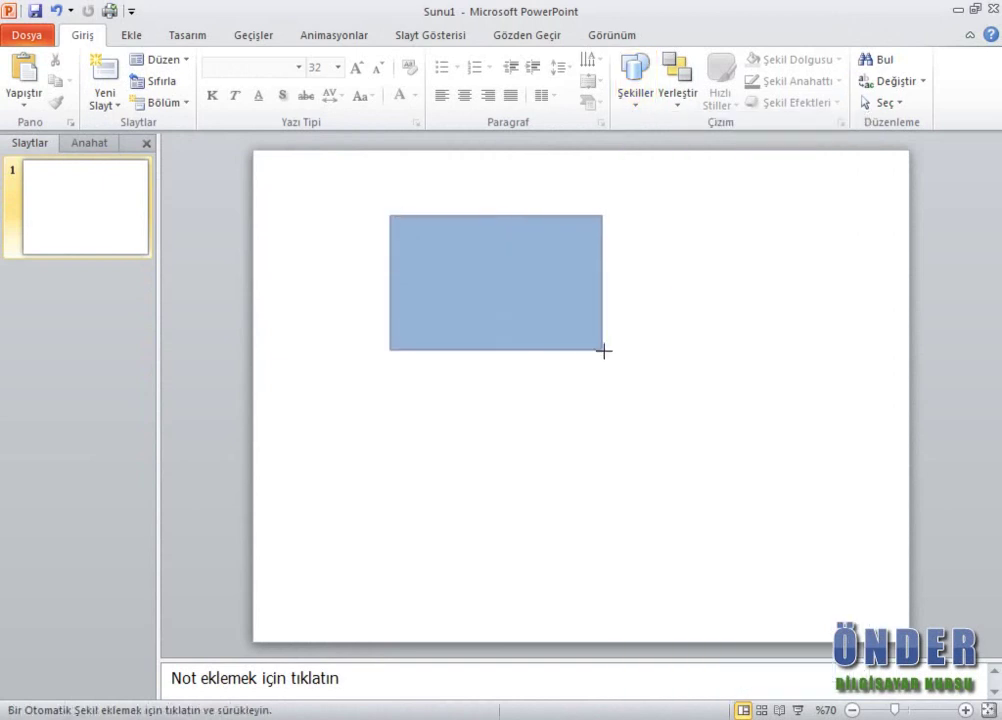
pyautogui.click(635, 90)
pyautogui.click(726, 313)
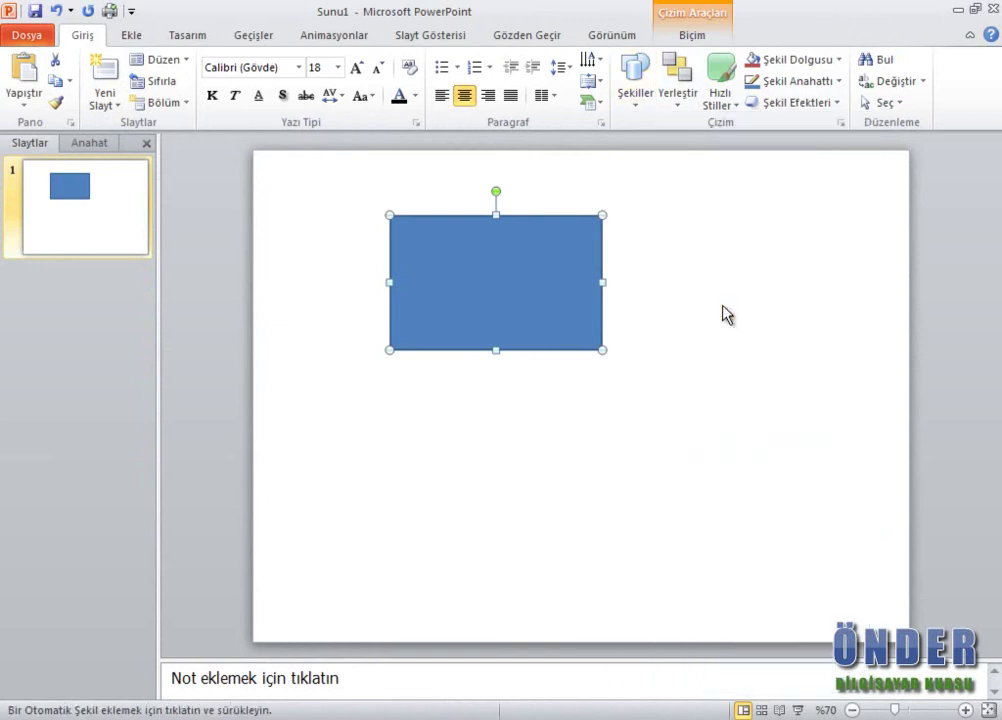
pyautogui.moveTo(653, 215); pyautogui.dragTo(800, 357)
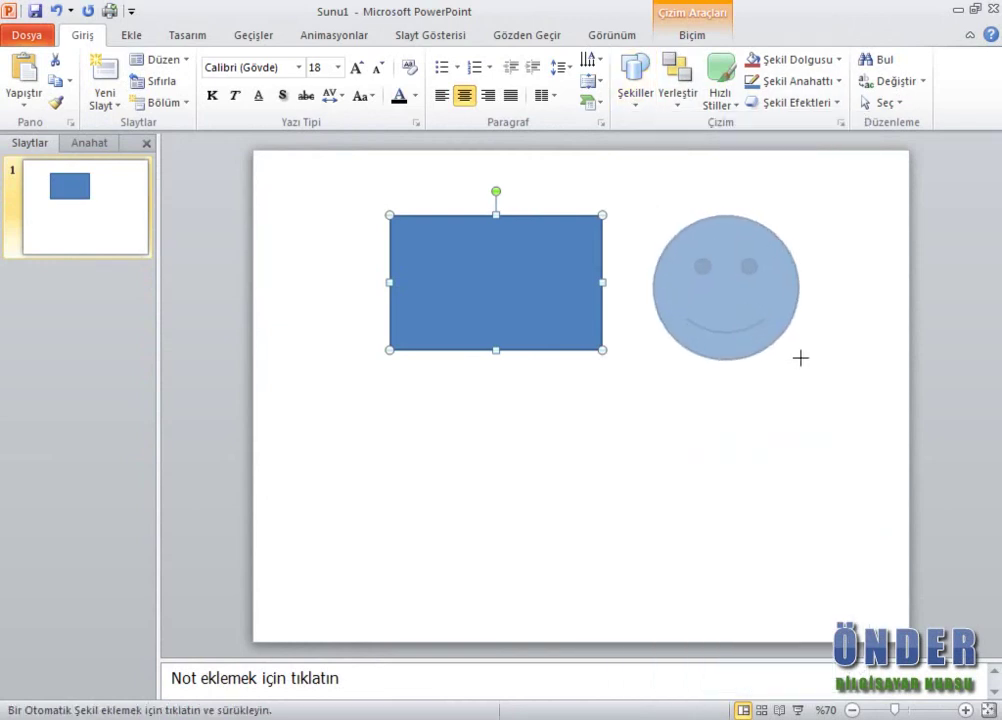
# Add a ribbon banner below the rectangle and a horizontal scroll at the lower right.
pyautogui.click(635, 95)
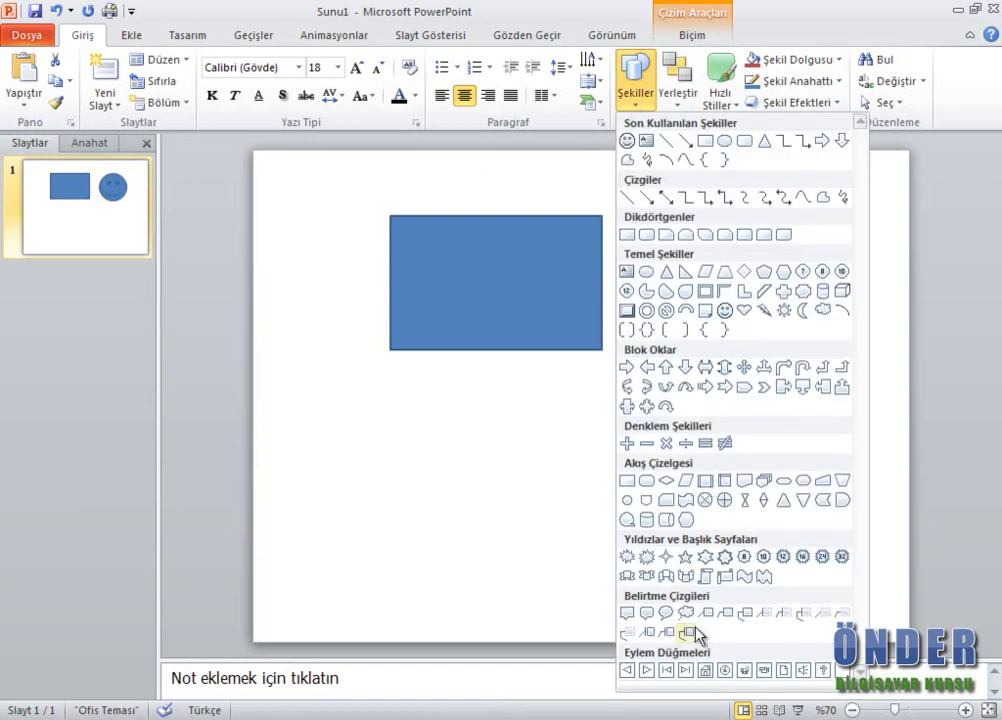
pyautogui.click(628, 576)
pyautogui.moveTo(344, 417); pyautogui.dragTo(580, 540)
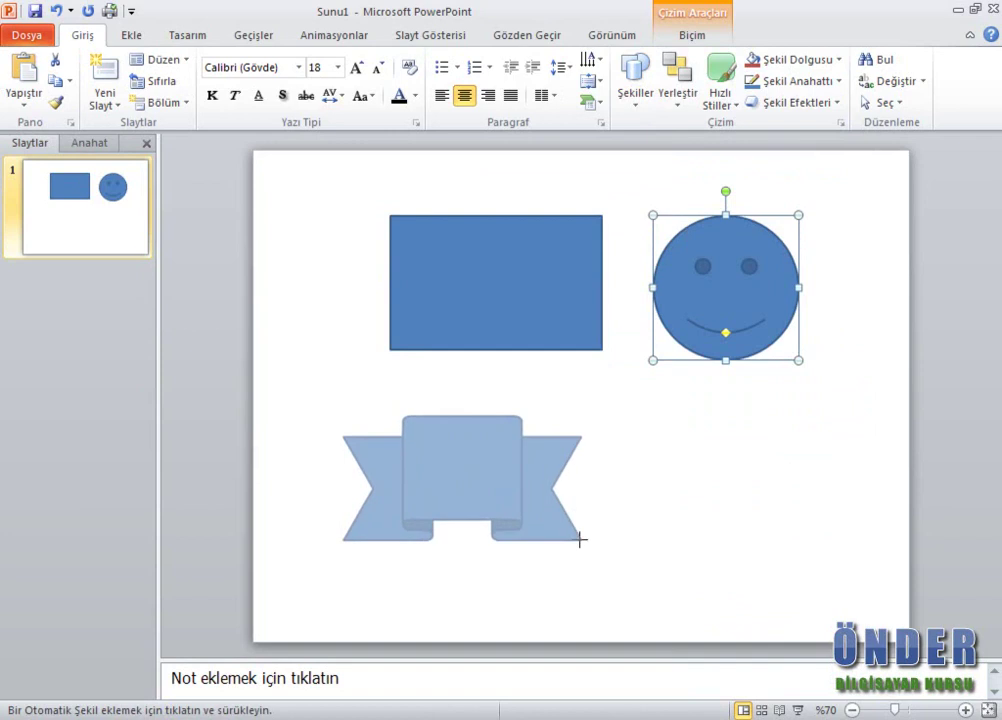
pyautogui.click(638, 92)
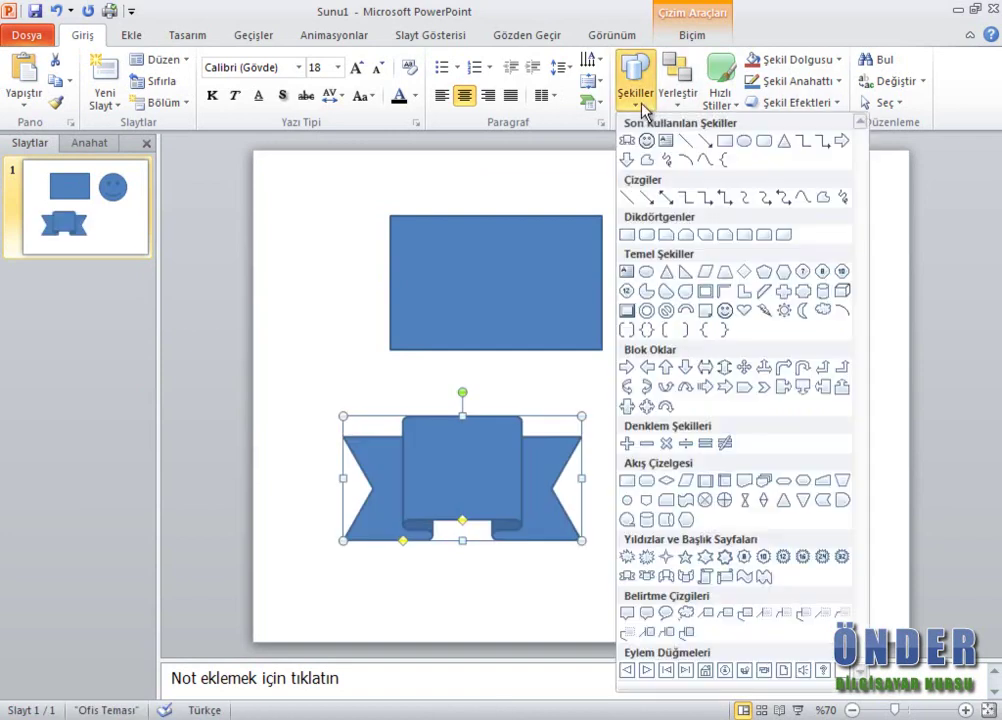
pyautogui.click(742, 577)
pyautogui.moveTo(672, 552); pyautogui.dragTo(864, 404)
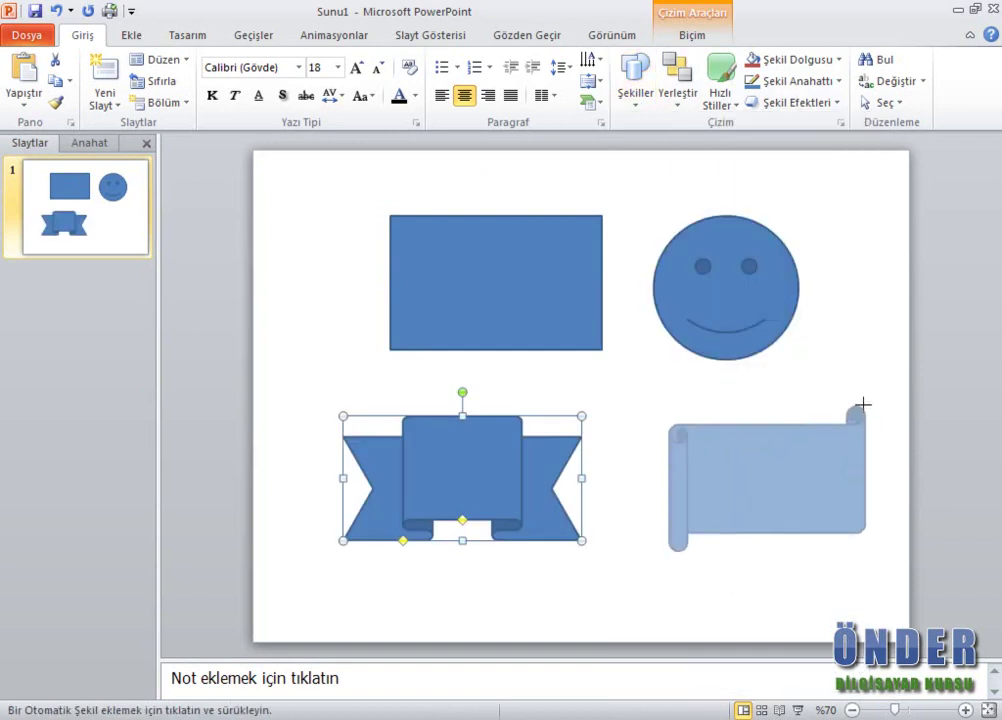
pyautogui.click(841, 284)
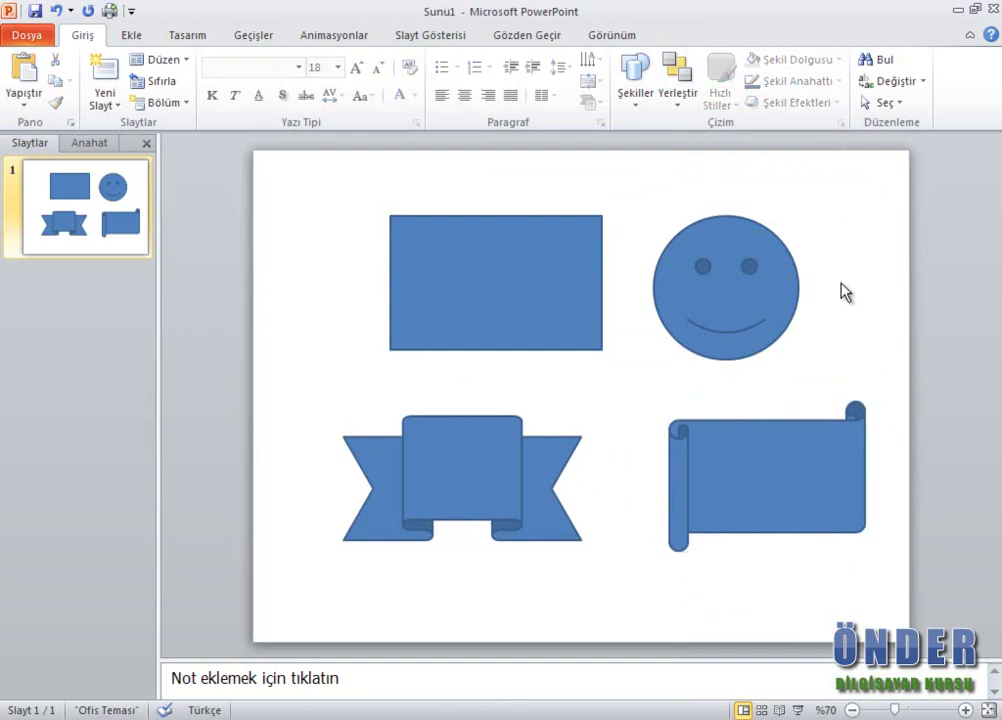
# Slide the smiley left onto the rectangle, then draw a rectangular callout over it.
pyautogui.click(588, 250)
pyautogui.moveTo(682, 289); pyautogui.dragTo(605, 280)
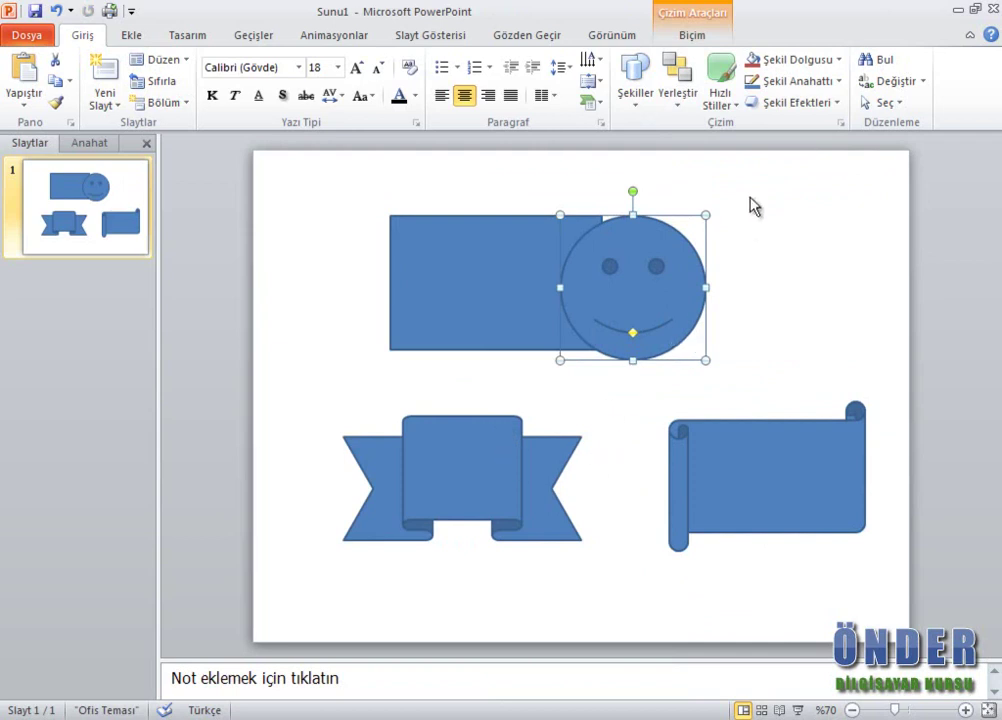
pyautogui.click(640, 116)
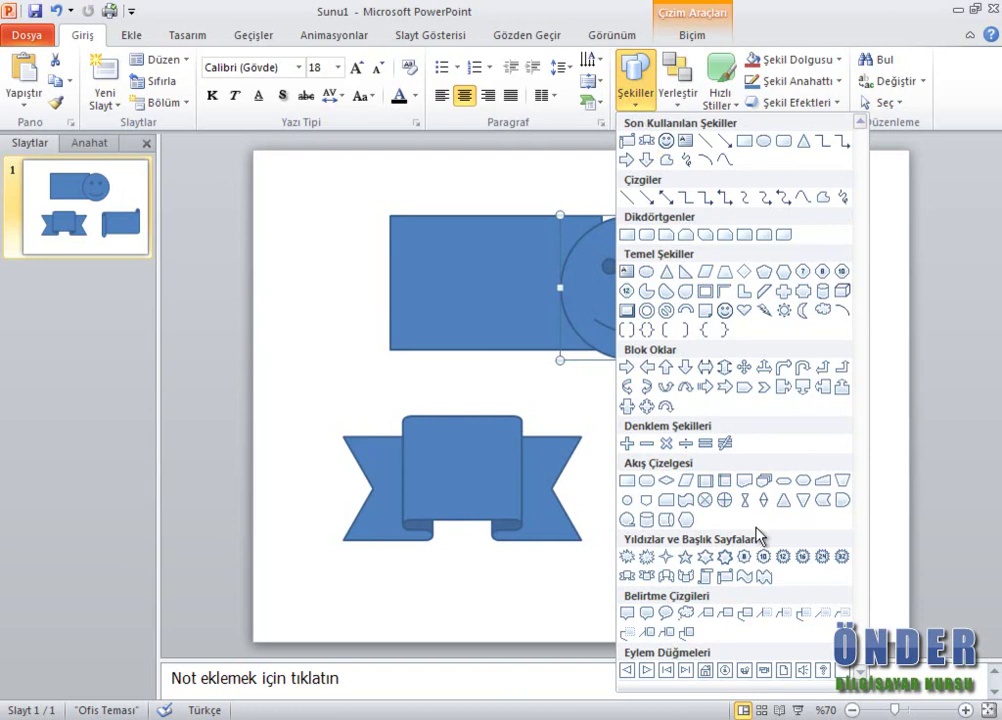
pyautogui.click(646, 614)
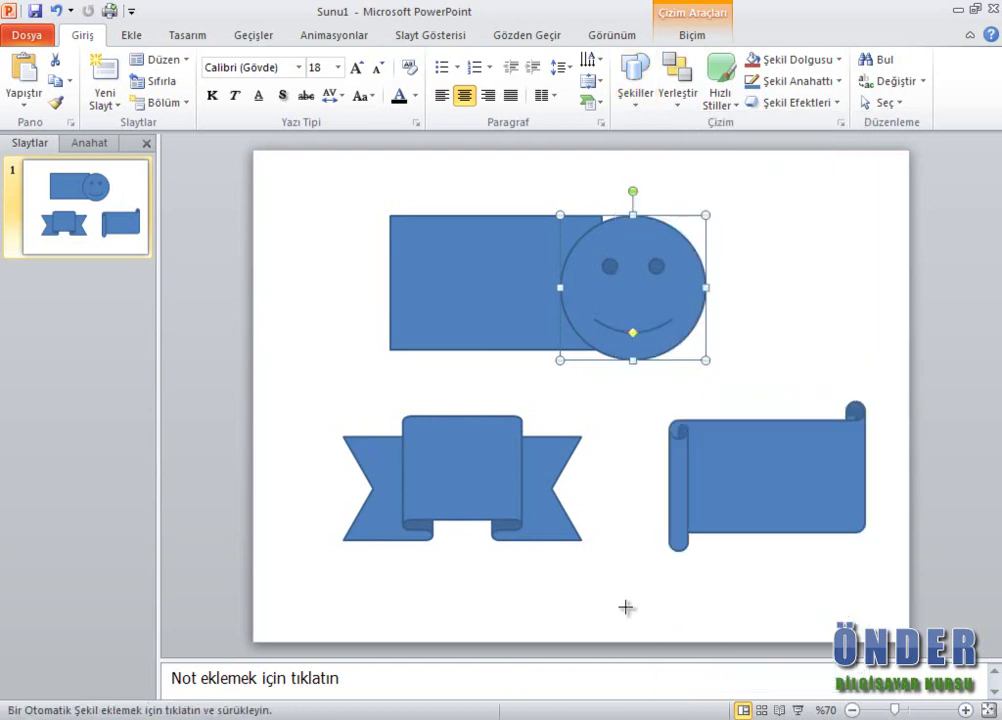
pyautogui.moveTo(669, 184); pyautogui.dragTo(876, 358)
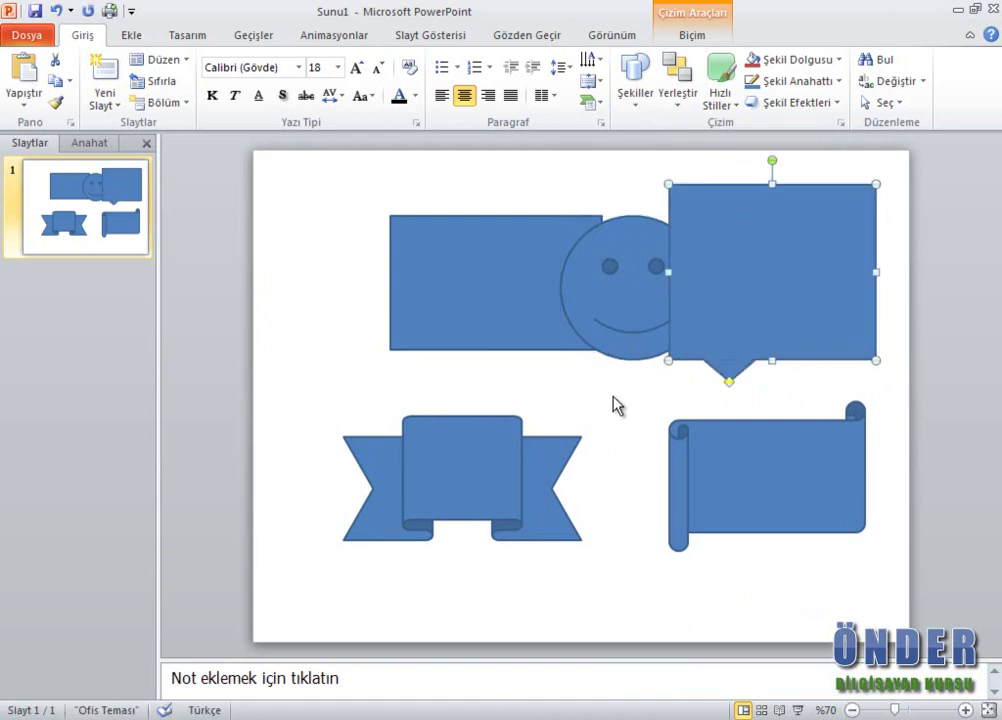
# Bring the callout to the front (En Öne Getir), then send it back (Arkaya Gönder).
pyautogui.click(678, 80)
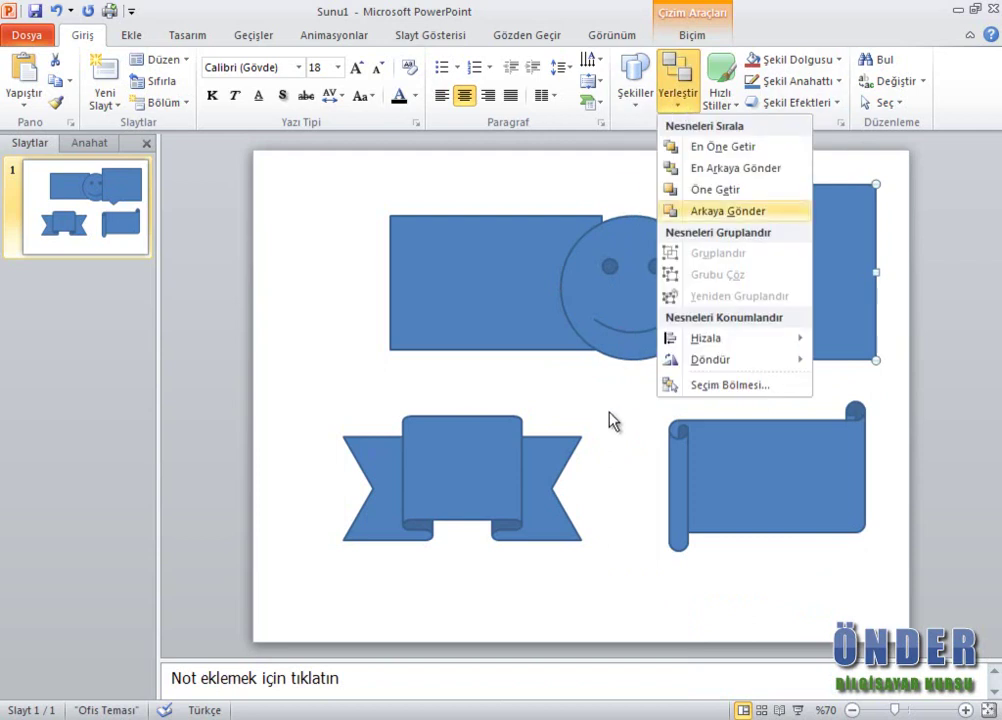
pyautogui.click(724, 147)
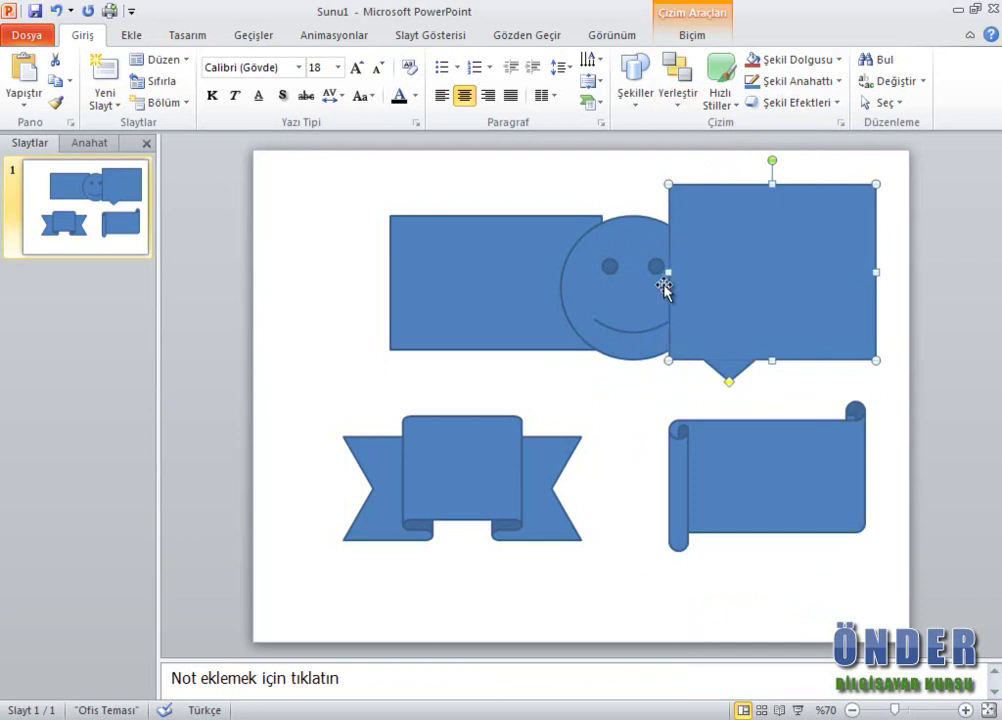
pyautogui.click(678, 105)
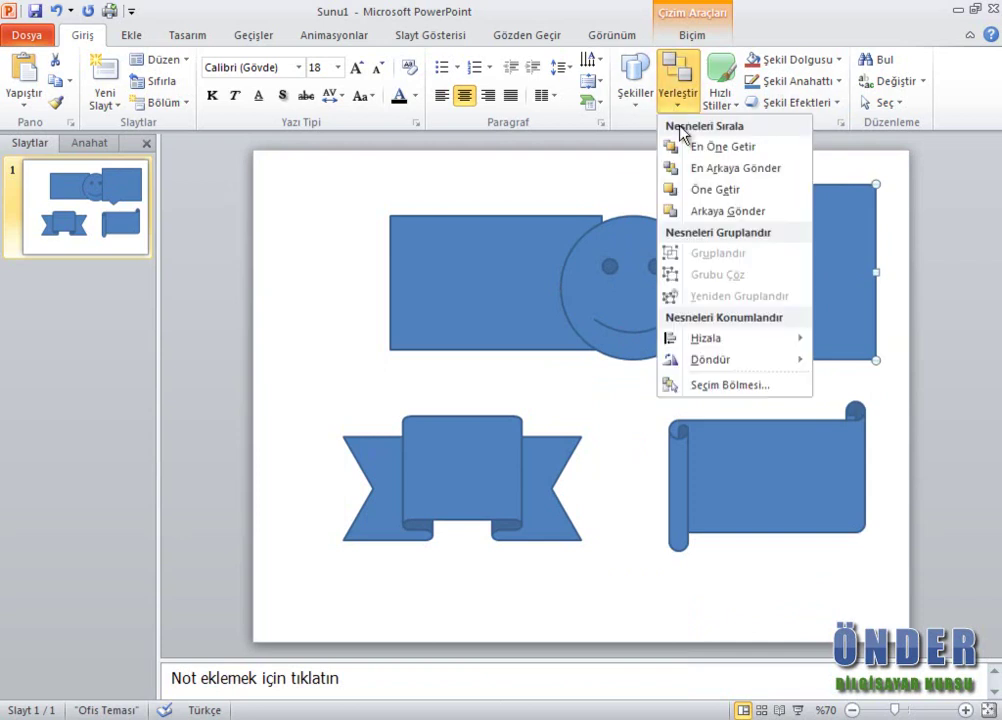
pyautogui.click(696, 168)
pyautogui.click(628, 400)
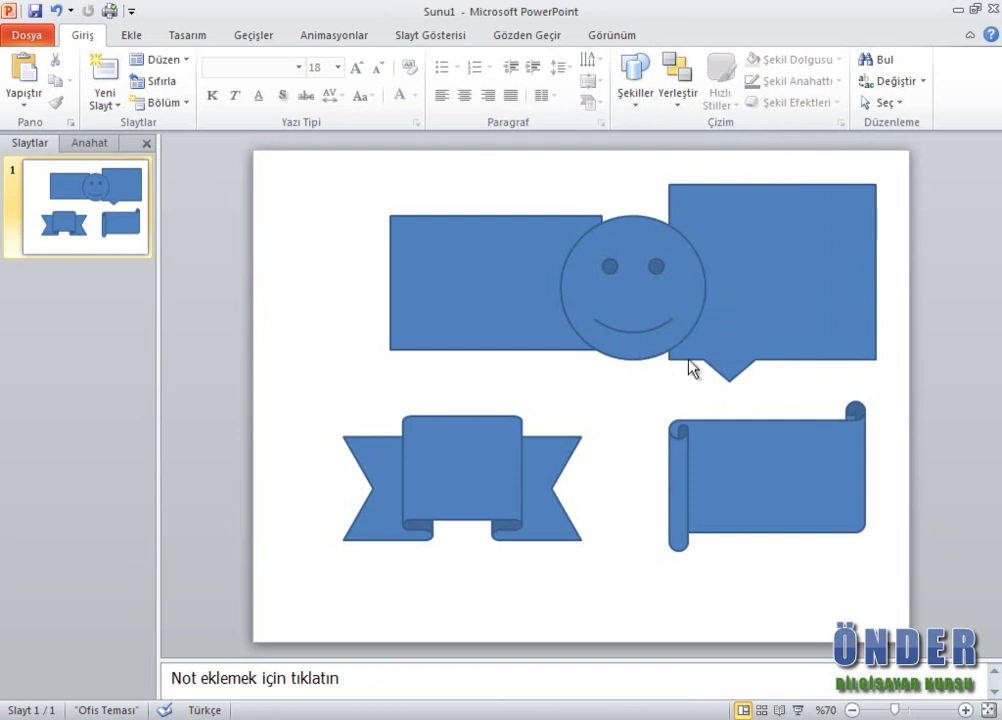
# Move the callout beneath the rectangle and then delete it.
pyautogui.moveTo(722, 280); pyautogui.dragTo(661, 311)
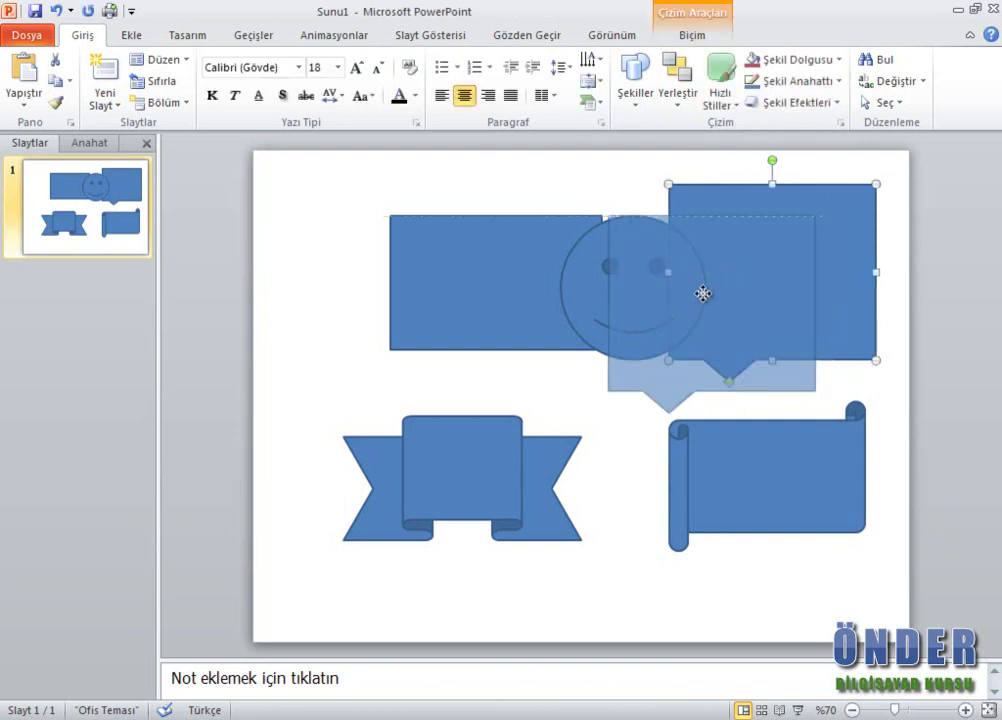
pyautogui.moveTo(713, 216)
pyautogui.mouseDown()
pyautogui.moveTo(713, 318)
pyautogui.moveTo(526, 345)
pyautogui.mouseUp()
pyautogui.click(676, 390)
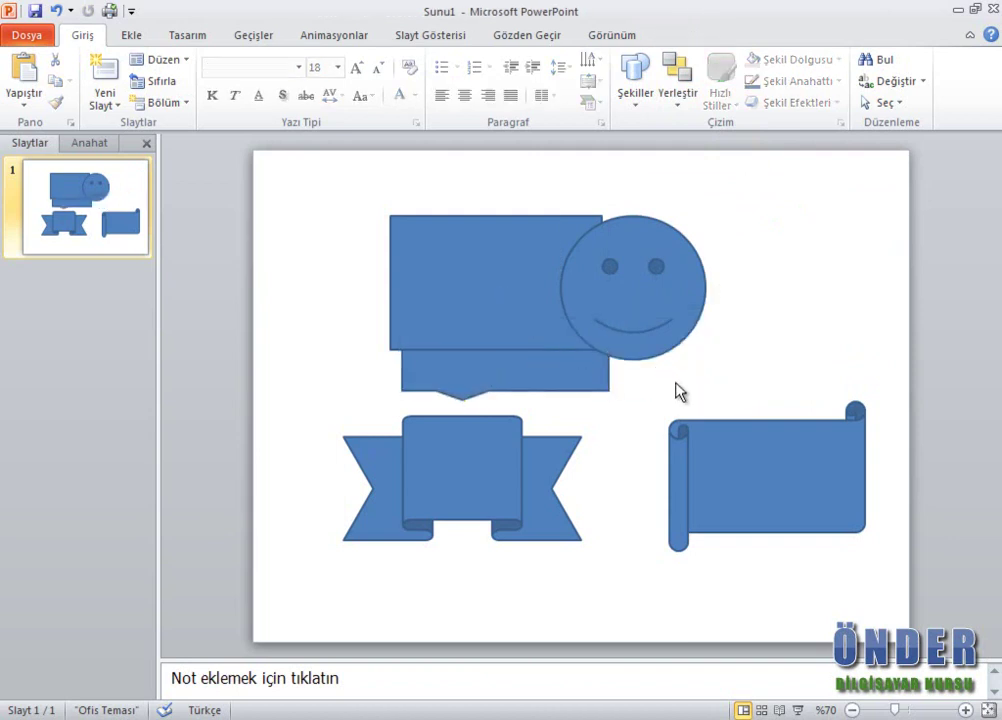
pyautogui.click(550, 381)
pyautogui.press('Delete')
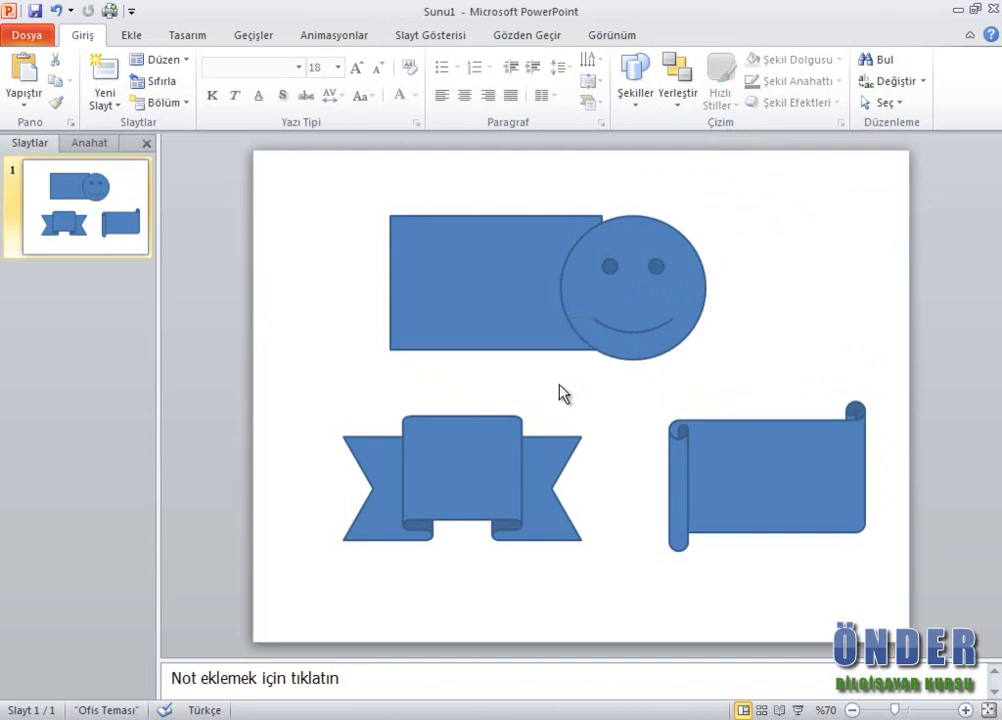
# Move the ribbon banner up under the rectangle and smiley and send it to the very back.
pyautogui.click(463, 432)
pyautogui.moveTo(459, 443); pyautogui.dragTo(532, 340)
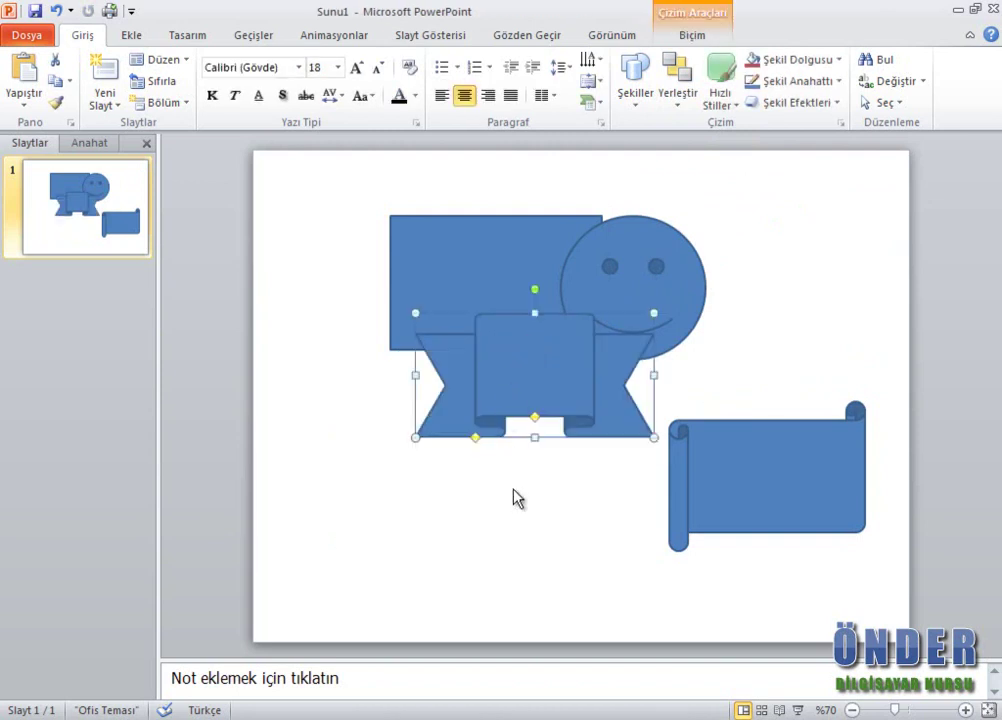
pyautogui.click(514, 496)
pyautogui.click(546, 418)
pyautogui.click(678, 100)
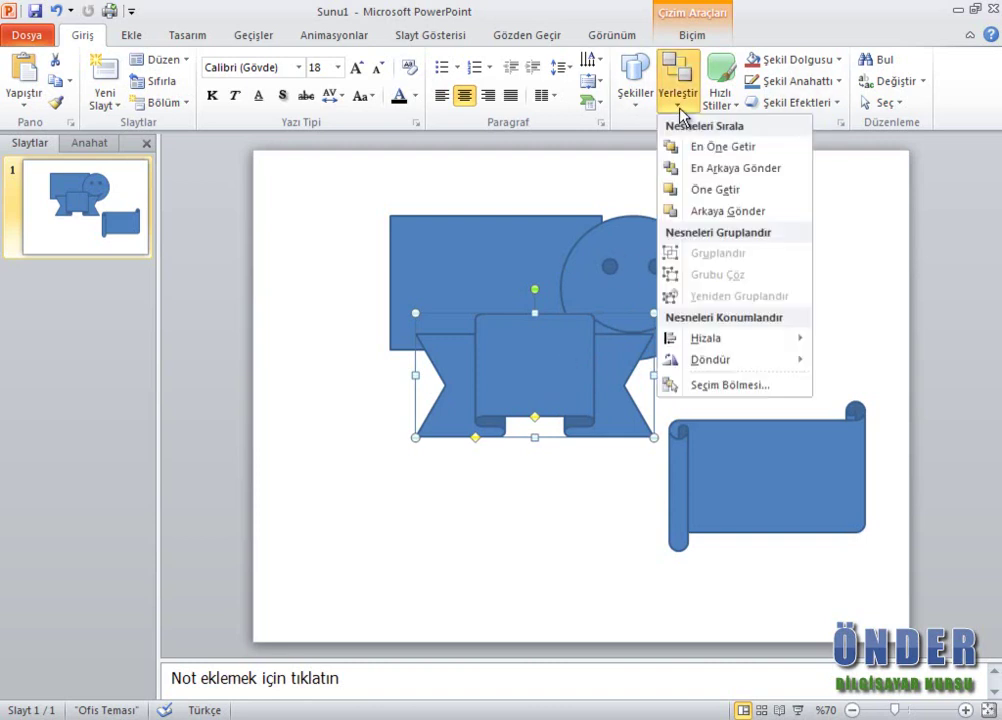
pyautogui.click(680, 170)
pyautogui.click(752, 305)
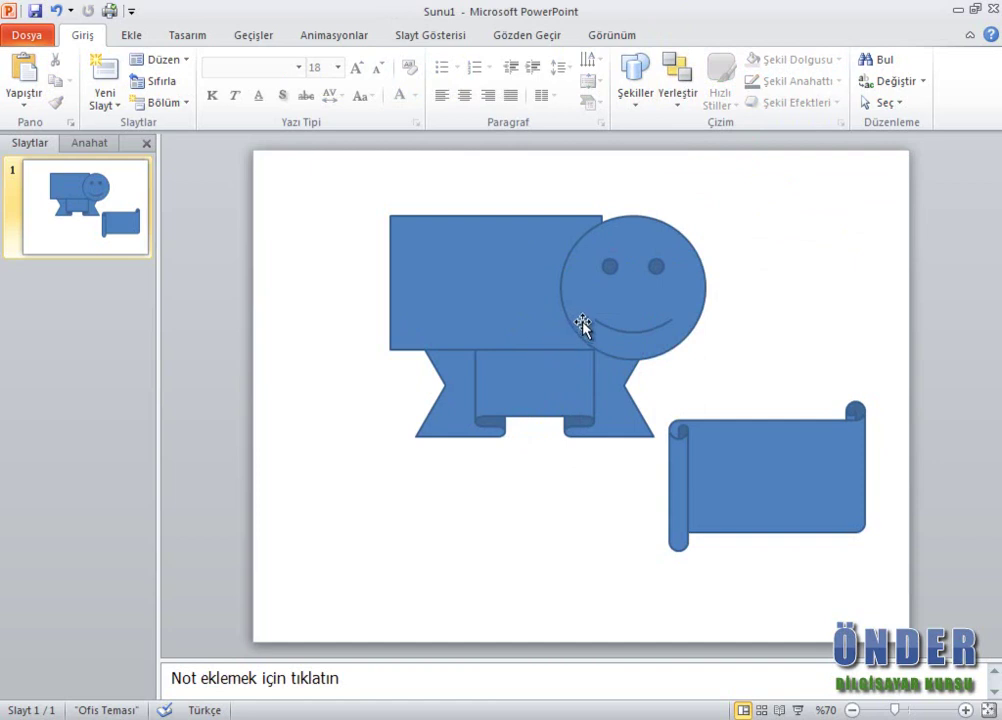
# Reorder the rectangle via Yerleştir until it sits one layer behind the smiley face.
pyautogui.click(506, 297)
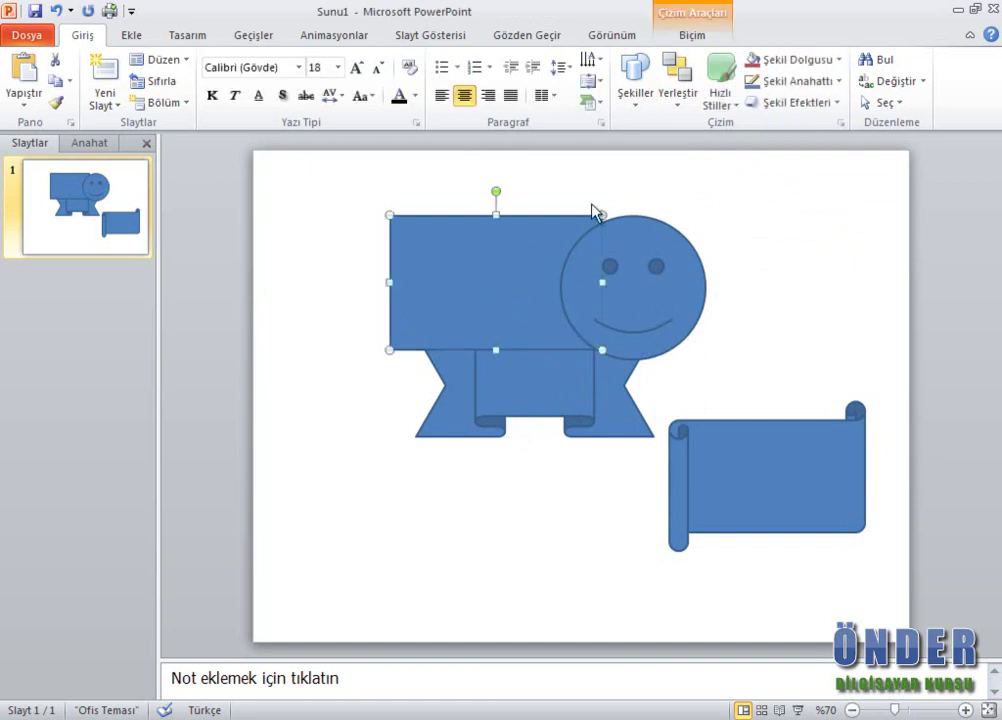
pyautogui.click(676, 100)
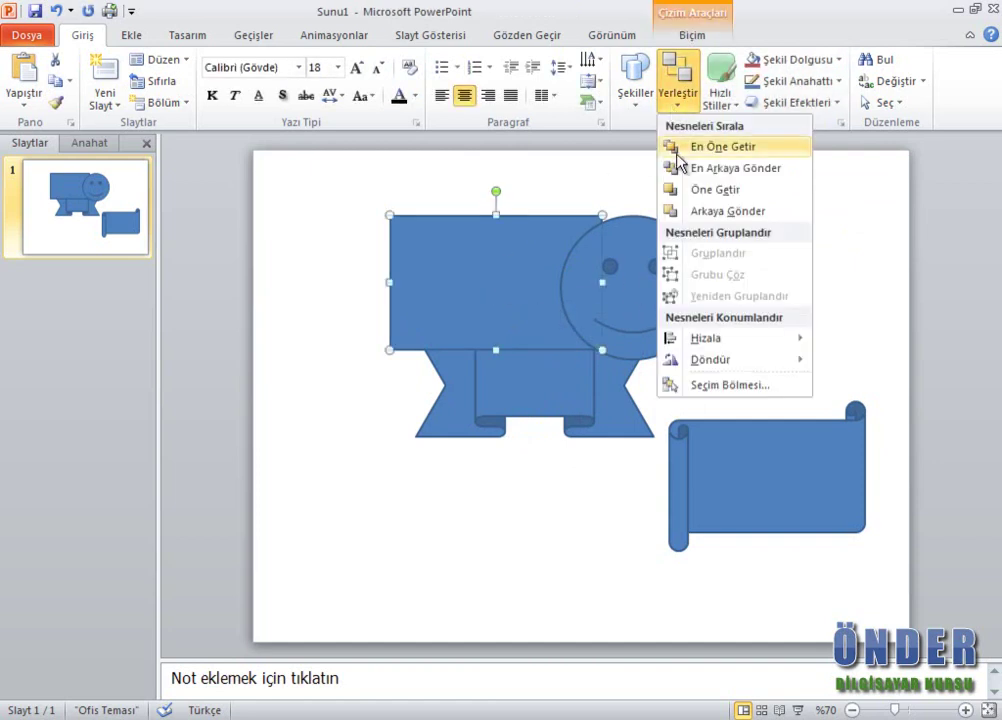
pyautogui.click(679, 152)
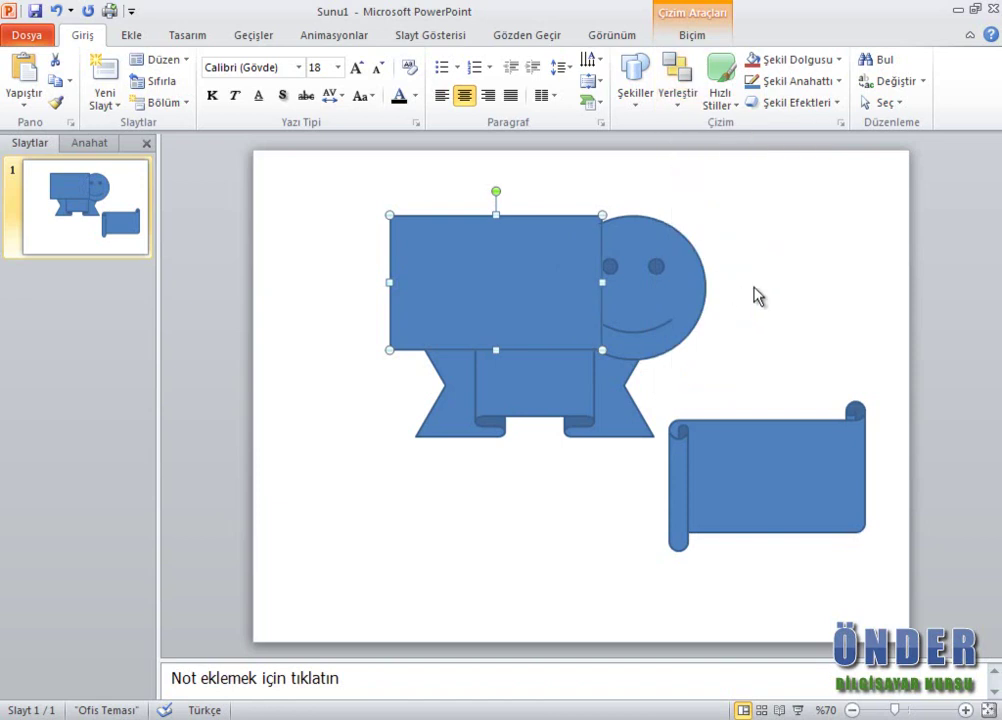
pyautogui.click(672, 100)
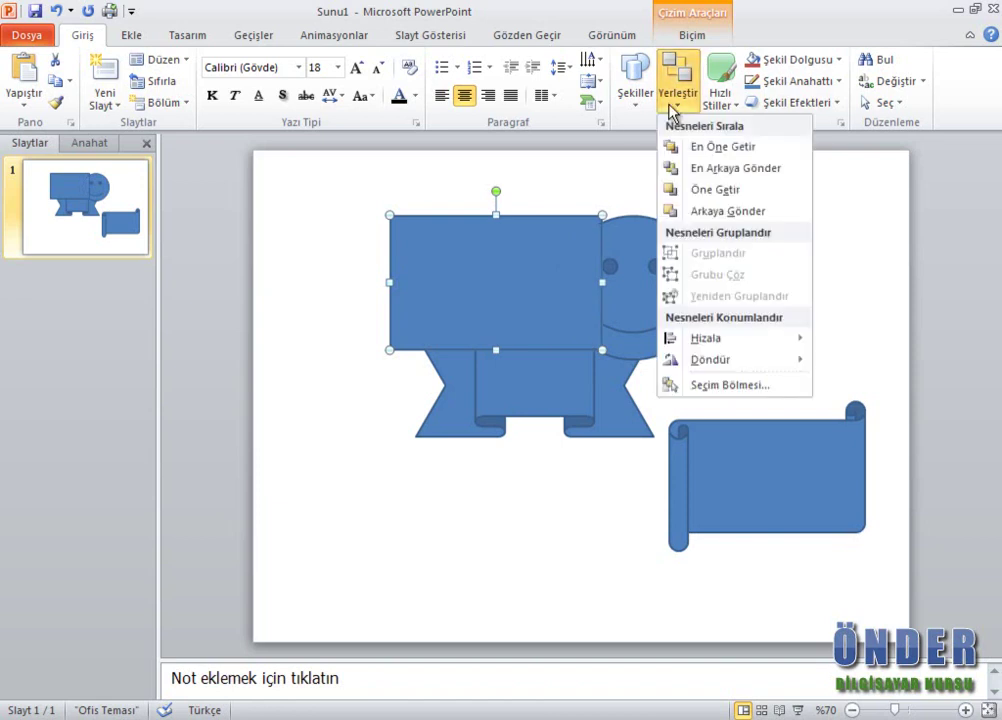
pyautogui.click(693, 210)
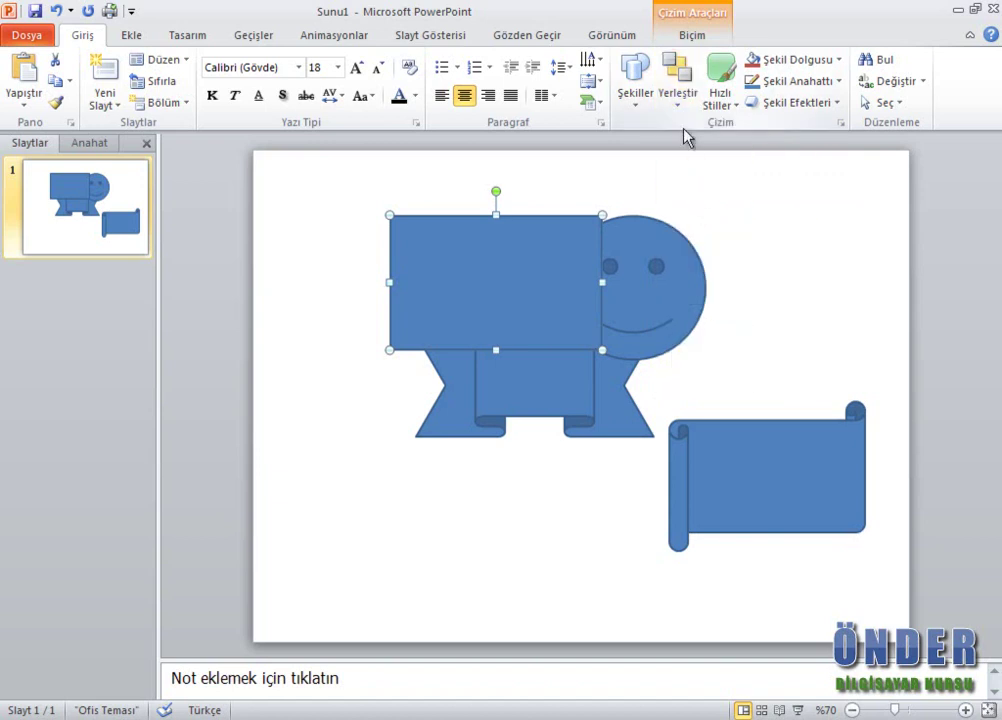
pyautogui.click(676, 110)
pyautogui.click(703, 212)
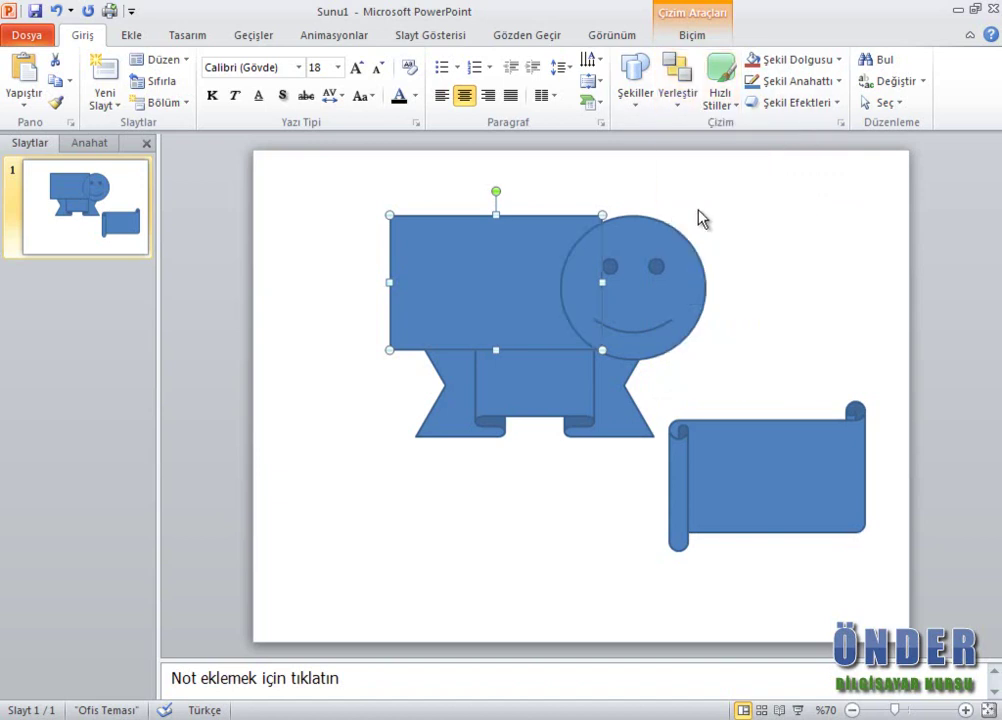
pyautogui.hotkey('ctrl', 'z')
pyautogui.click(676, 112)
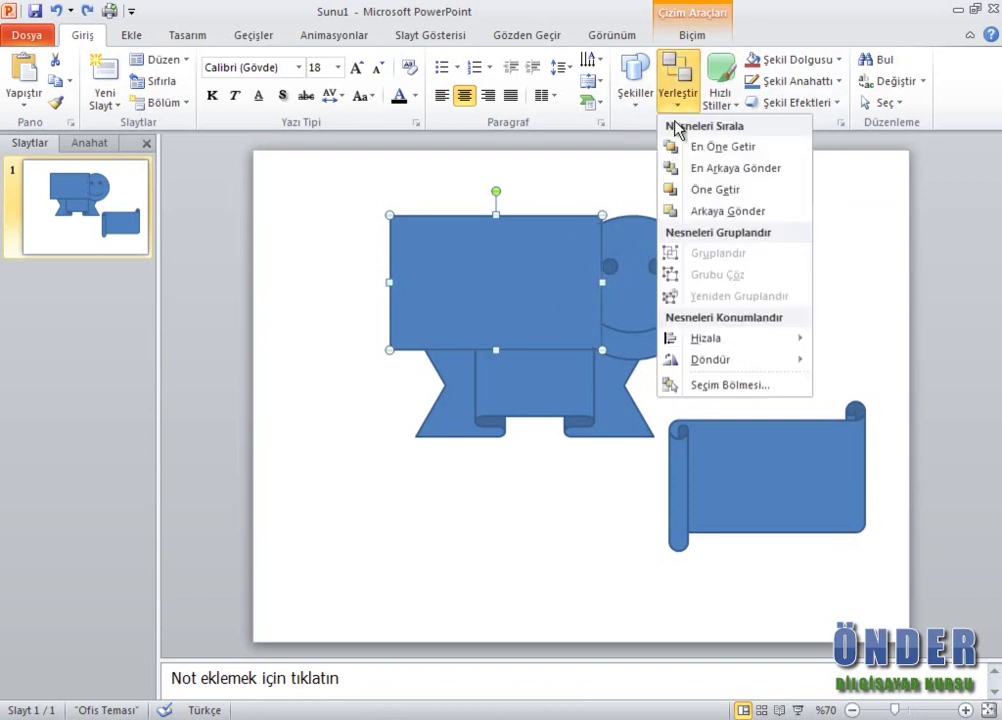
pyautogui.click(698, 212)
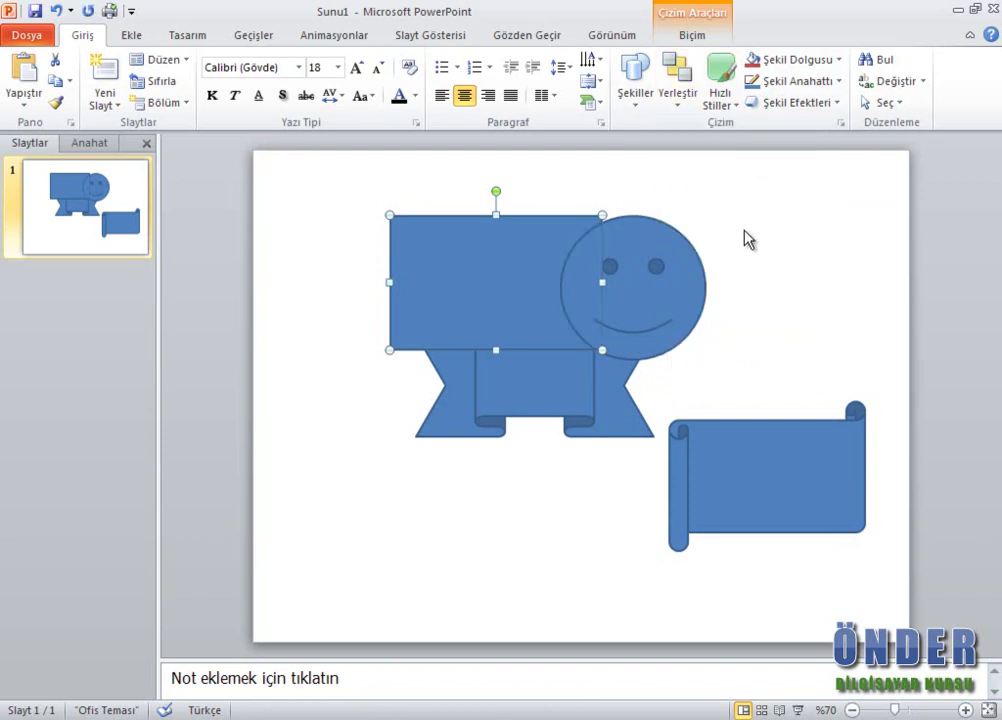
pyautogui.click(745, 238)
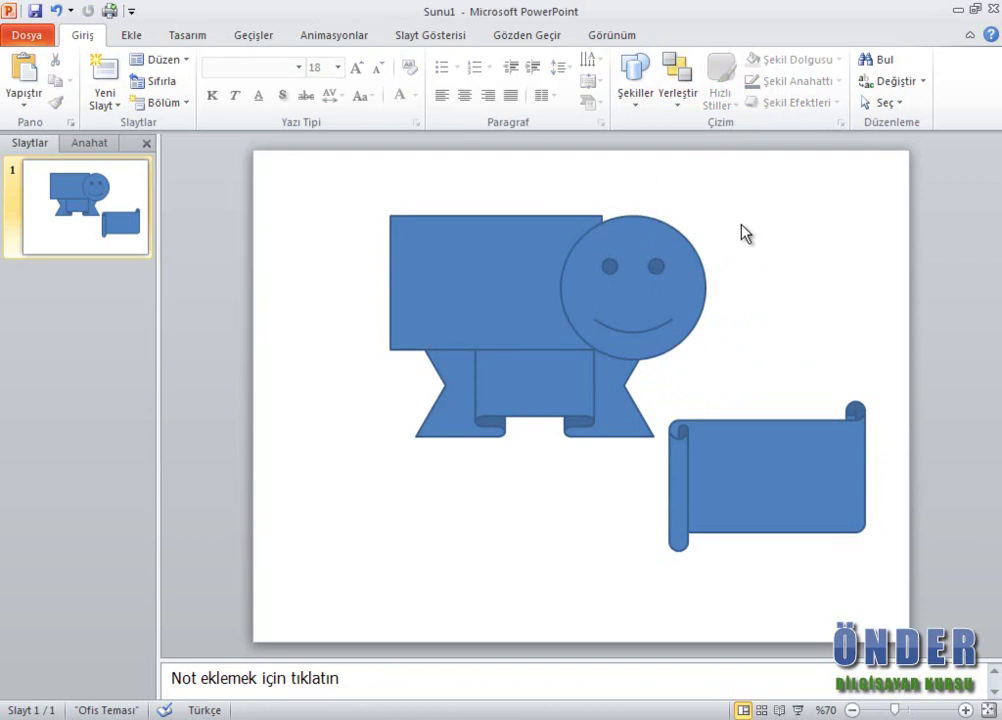
# Align the smiley face to the slide's left edge with Sola Hizala.
pyautogui.click(595, 402)
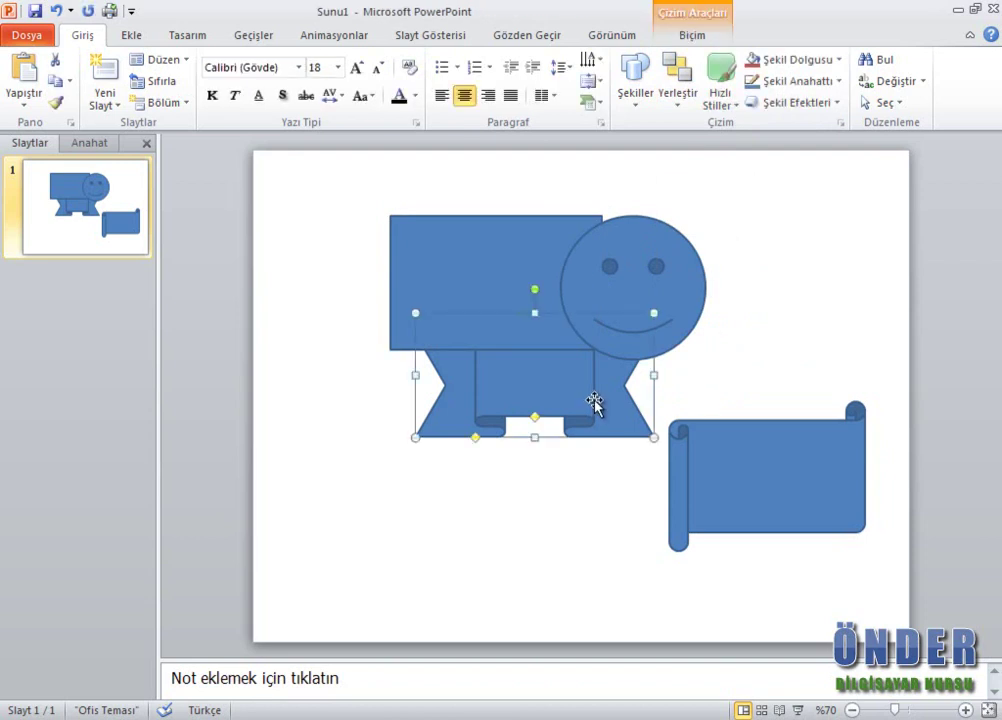
pyautogui.click(555, 253)
pyautogui.click(665, 250)
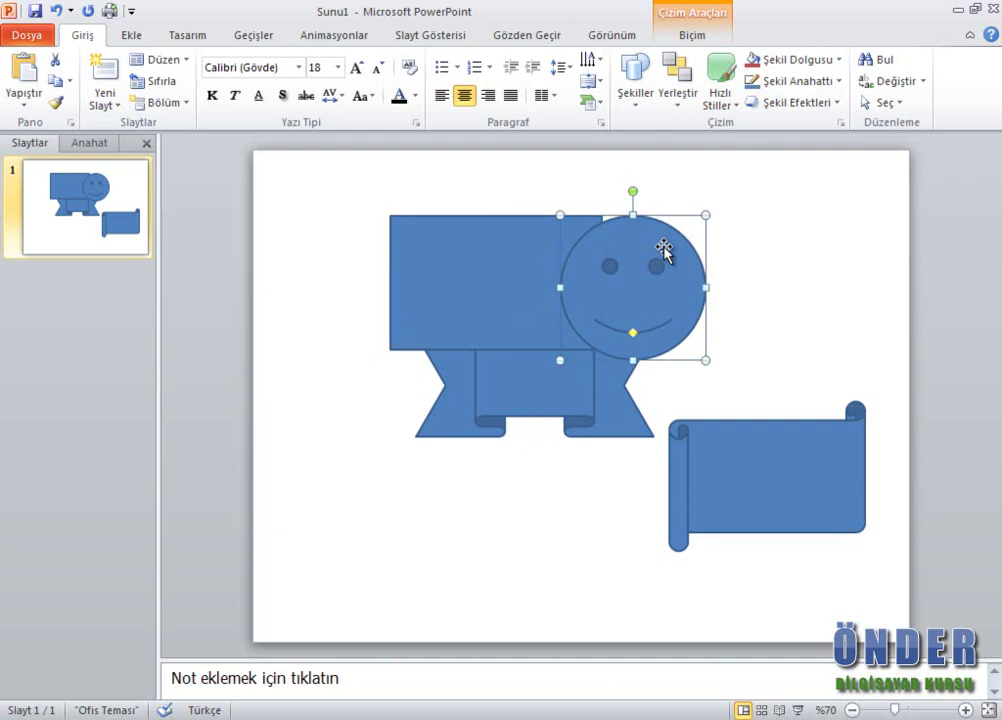
pyautogui.click(684, 108)
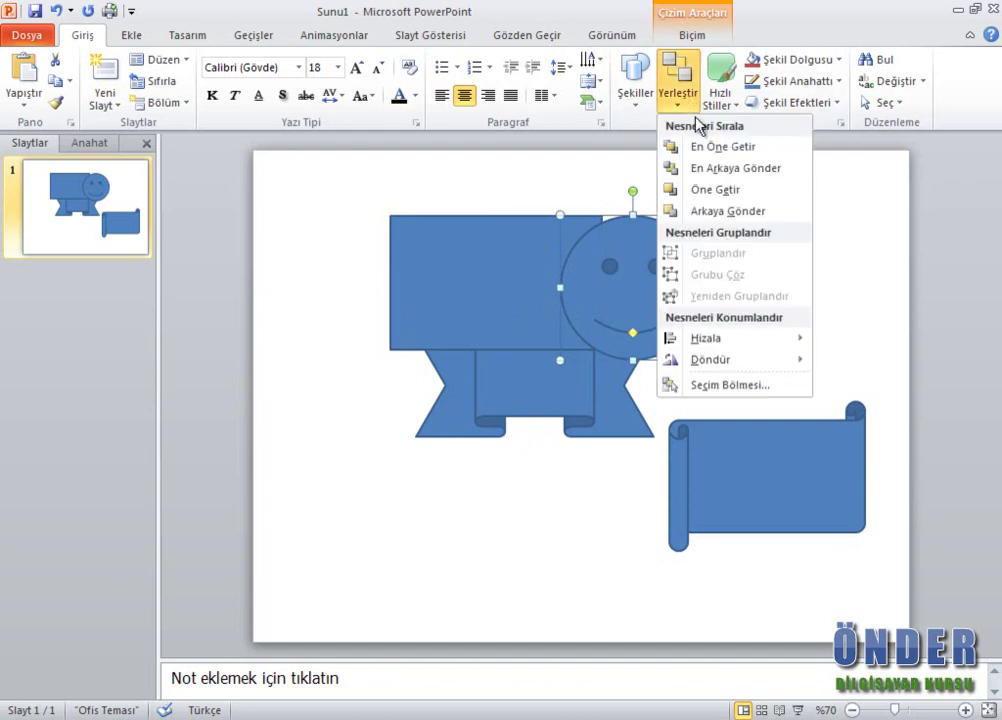
pyautogui.click(833, 341)
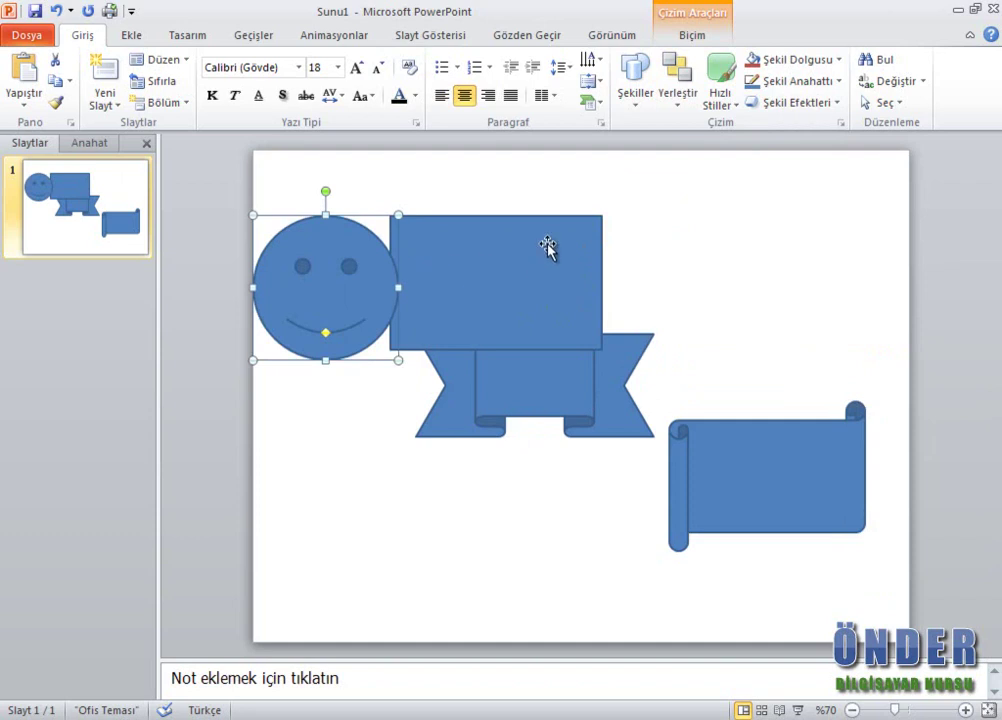
# Marquee-select the smiley, rectangle and ribbon together.
pyautogui.click(291, 487)
pyautogui.moveTo(287, 487); pyautogui.dragTo(510, 218)
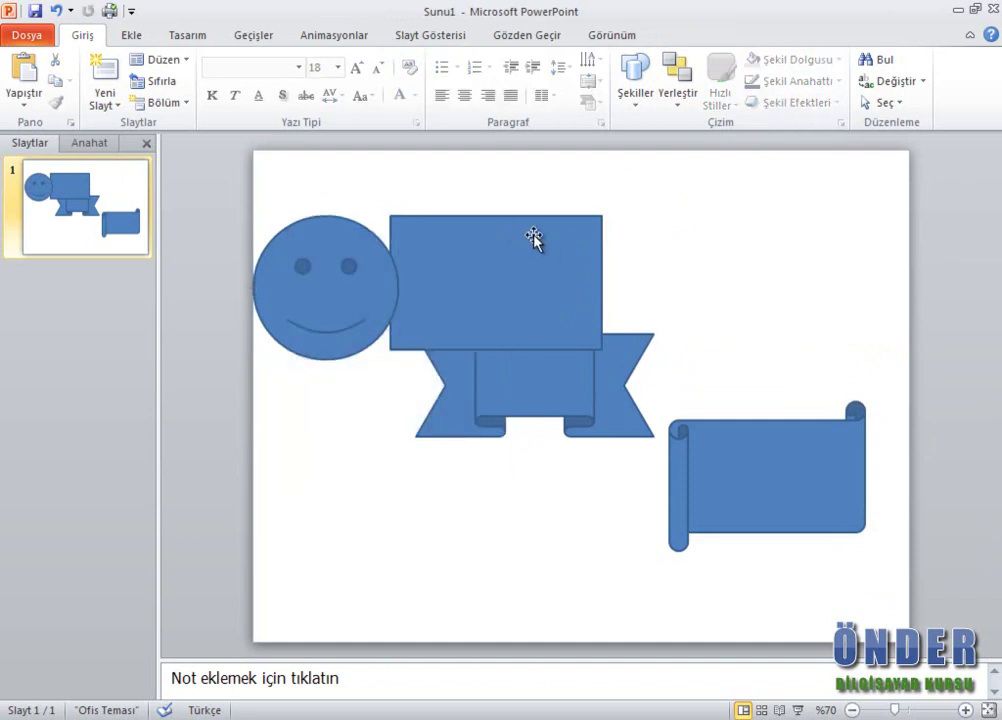
pyautogui.moveTo(709, 175)
pyautogui.mouseDown()
pyautogui.moveTo(500, 452)
pyautogui.moveTo(247, 487)
pyautogui.mouseUp()
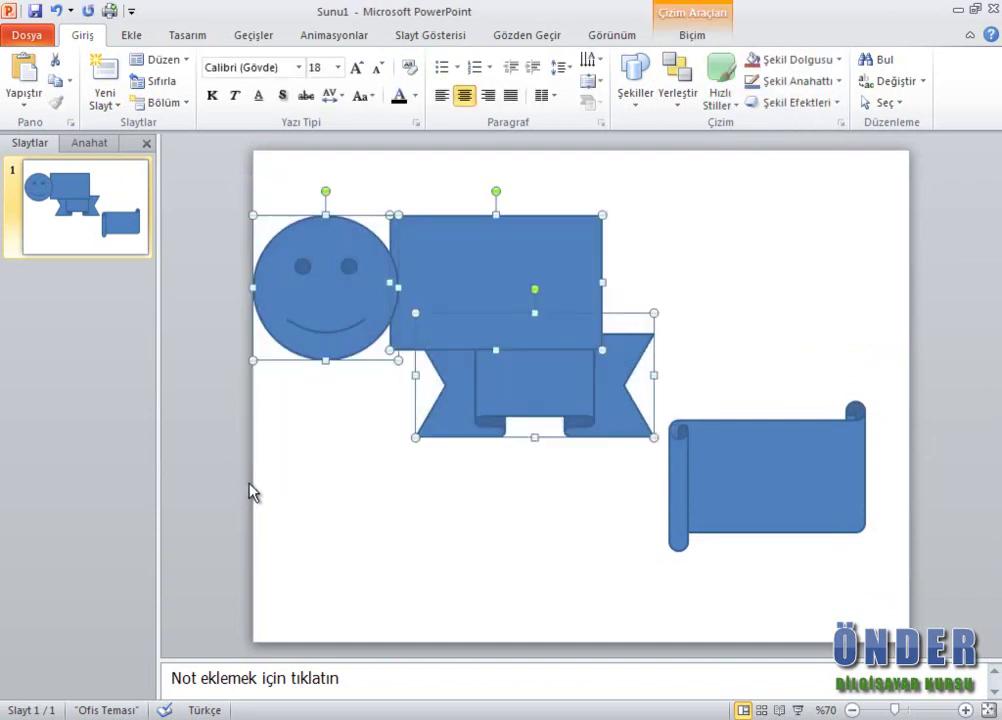
# Centre the three shapes, align their bottom edges and distribute them vertically.
pyautogui.click(690, 106)
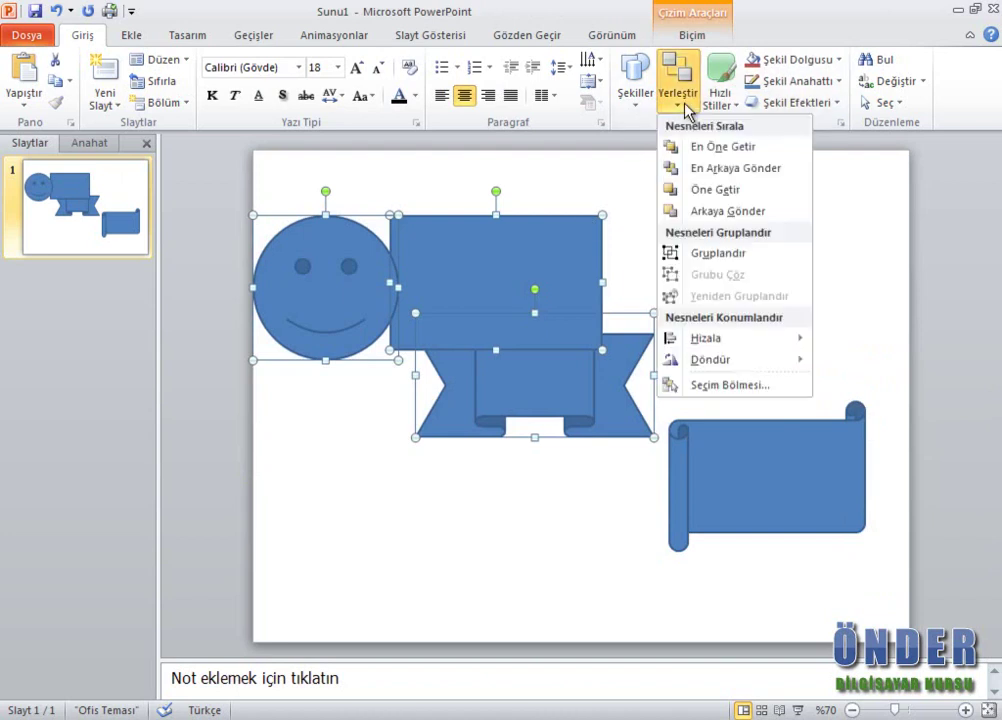
pyautogui.moveTo(706, 338)
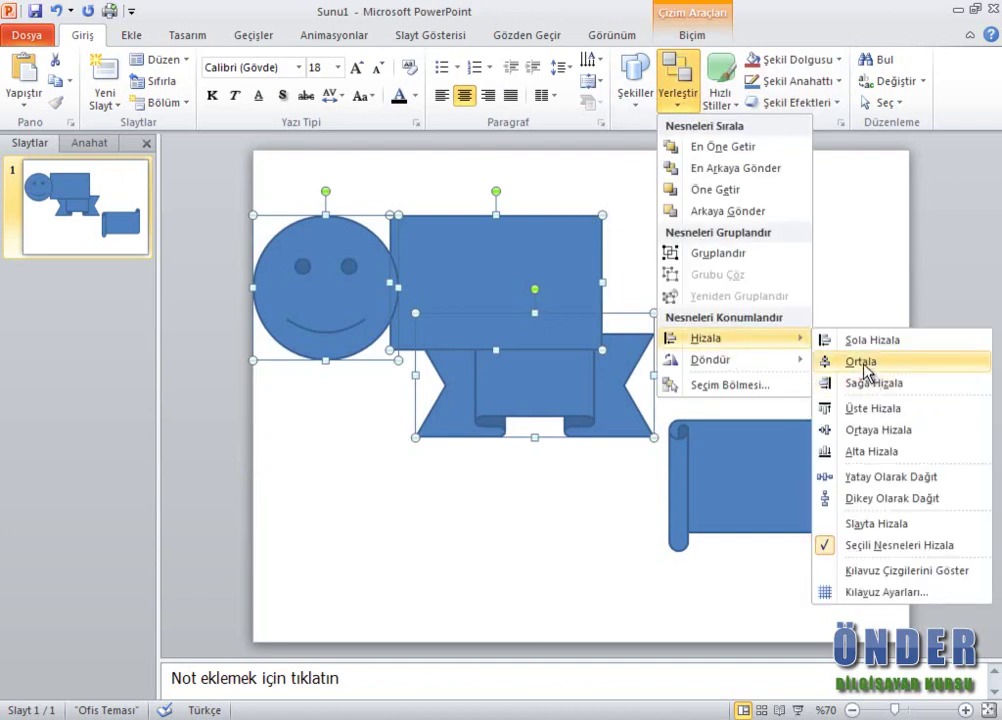
pyautogui.click(866, 372)
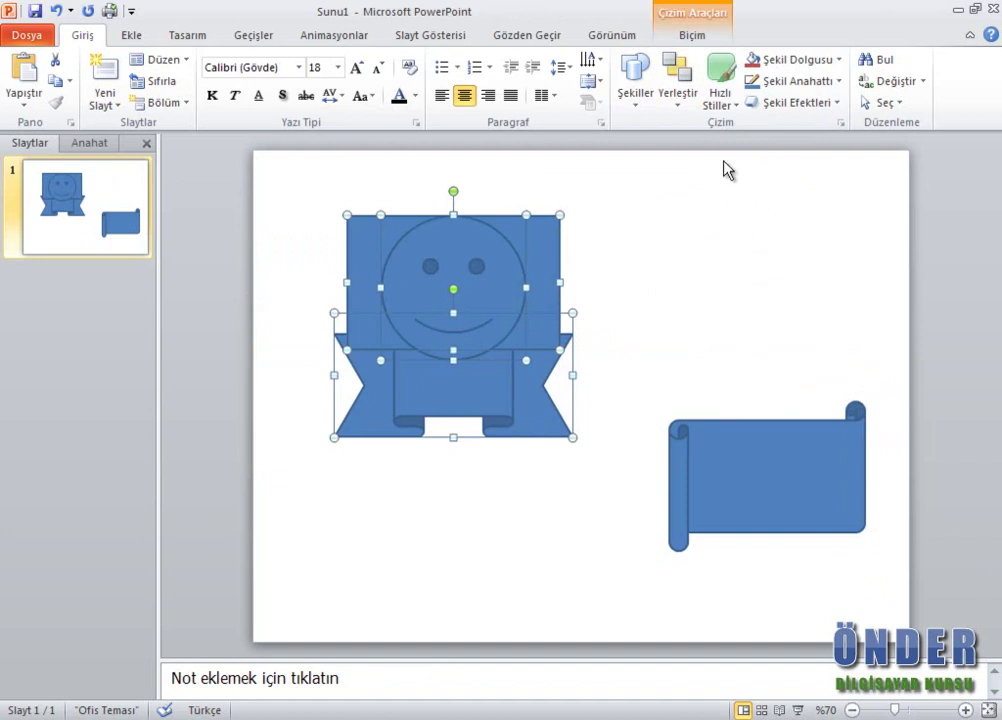
pyautogui.click(717, 100)
pyautogui.click(688, 100)
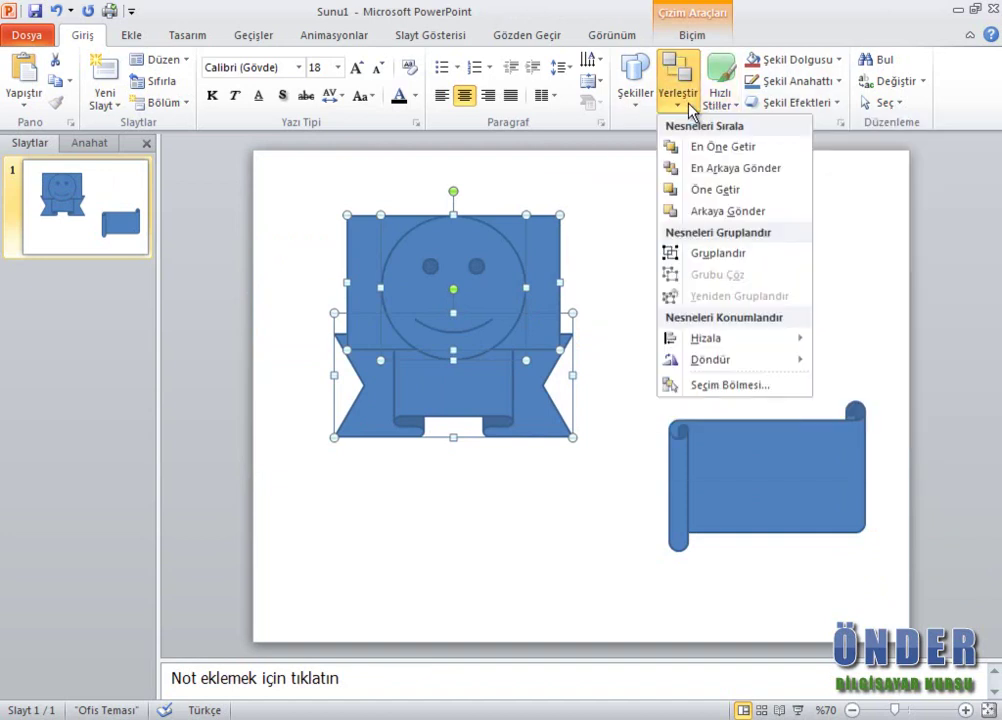
pyautogui.moveTo(706, 338)
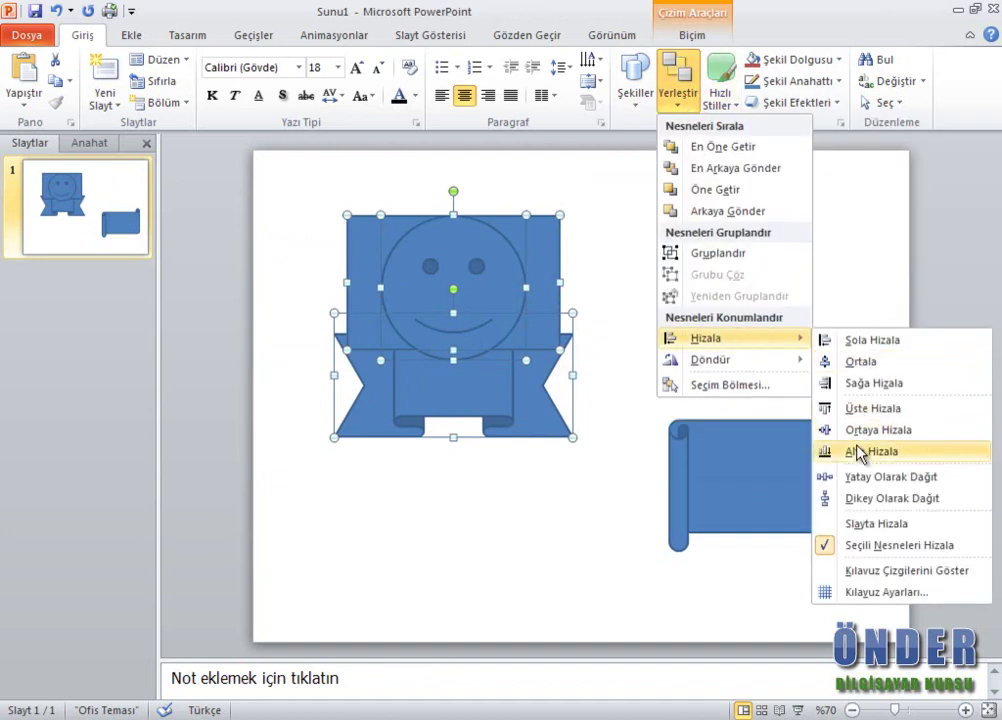
pyautogui.click(858, 452)
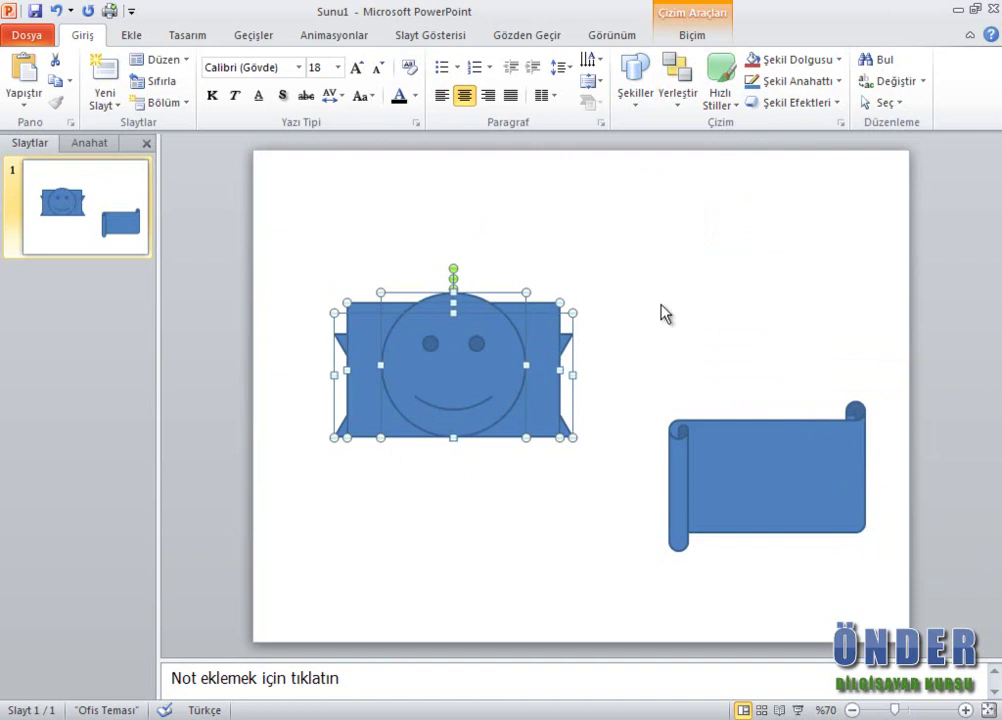
pyautogui.click(677, 105)
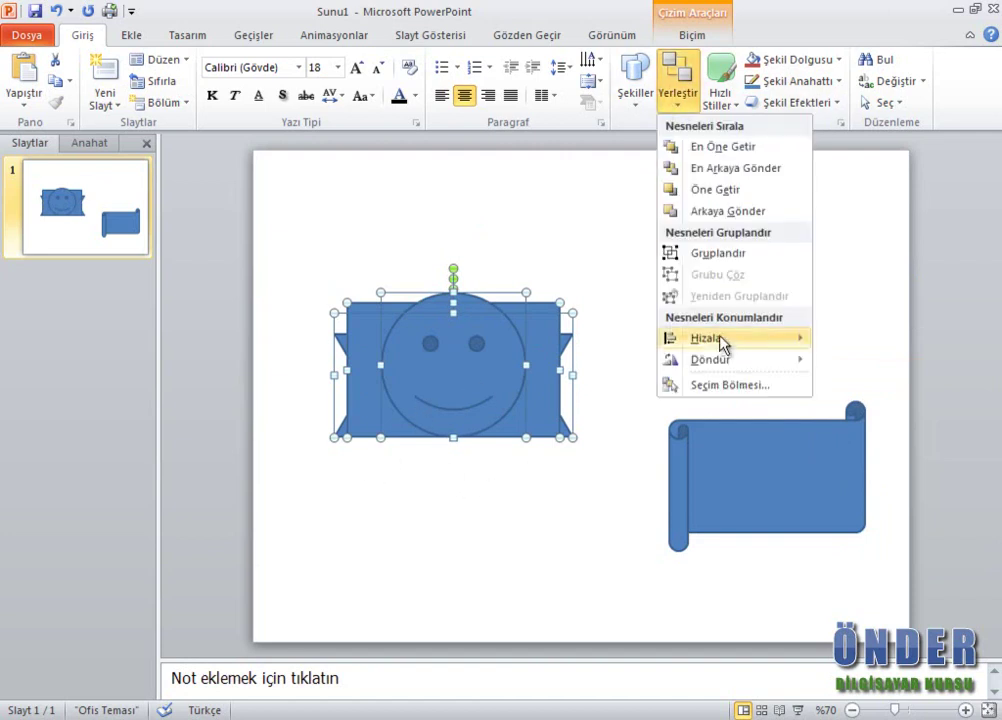
pyautogui.moveTo(706, 338)
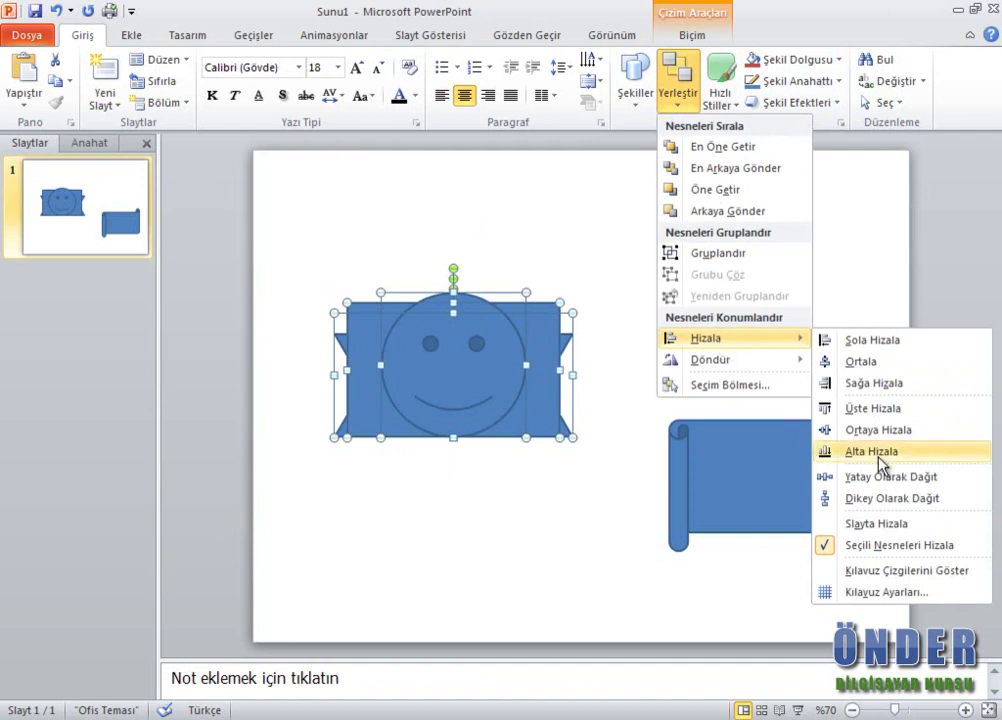
pyautogui.click(878, 499)
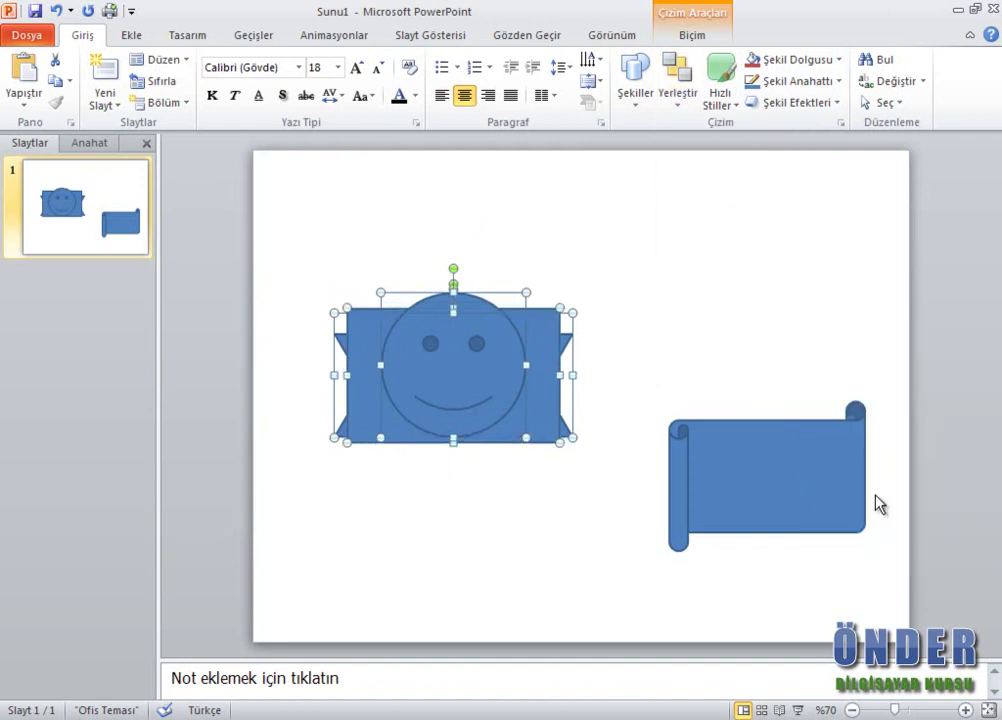
pyautogui.click(677, 95)
pyautogui.moveTo(734, 338)
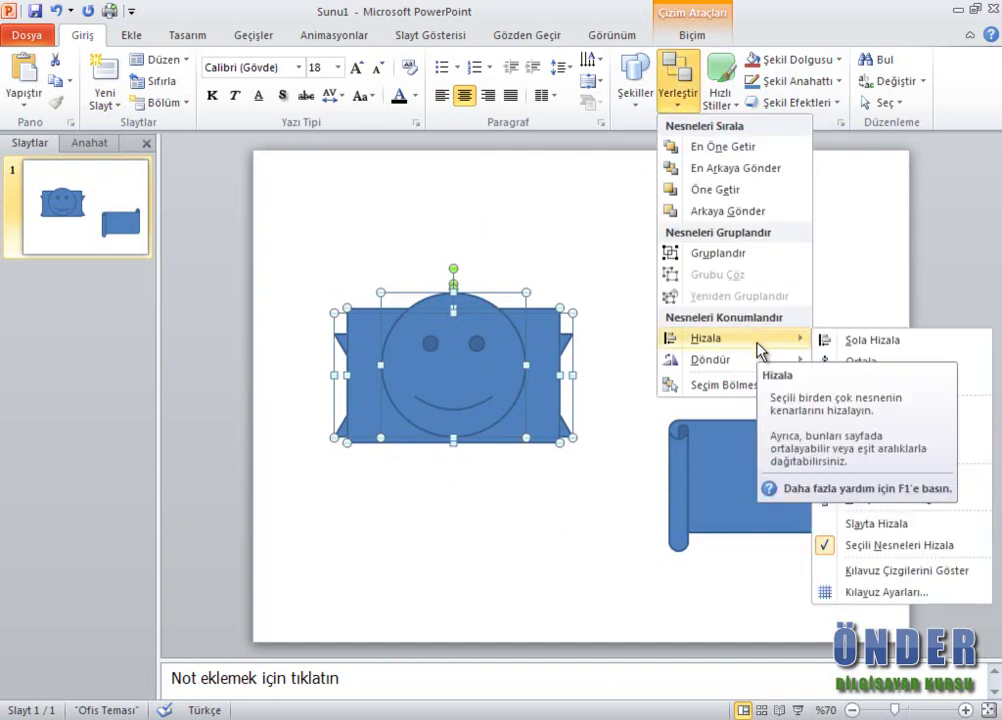
pyautogui.click(878, 594)
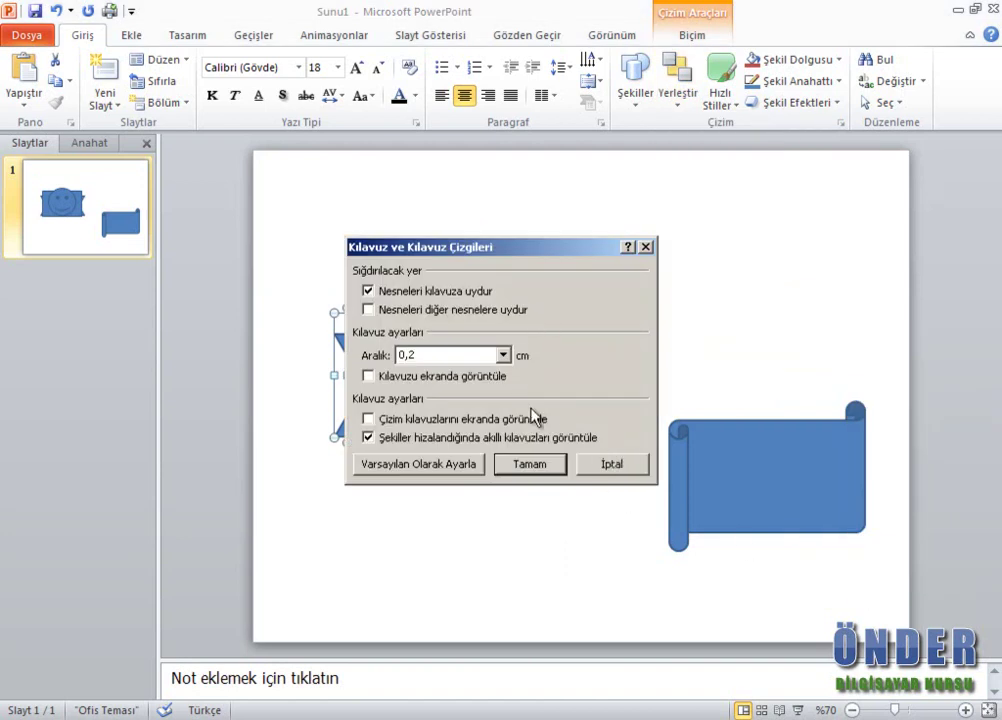
pyautogui.click(503, 355)
pyautogui.click(593, 450)
pyautogui.click(594, 458)
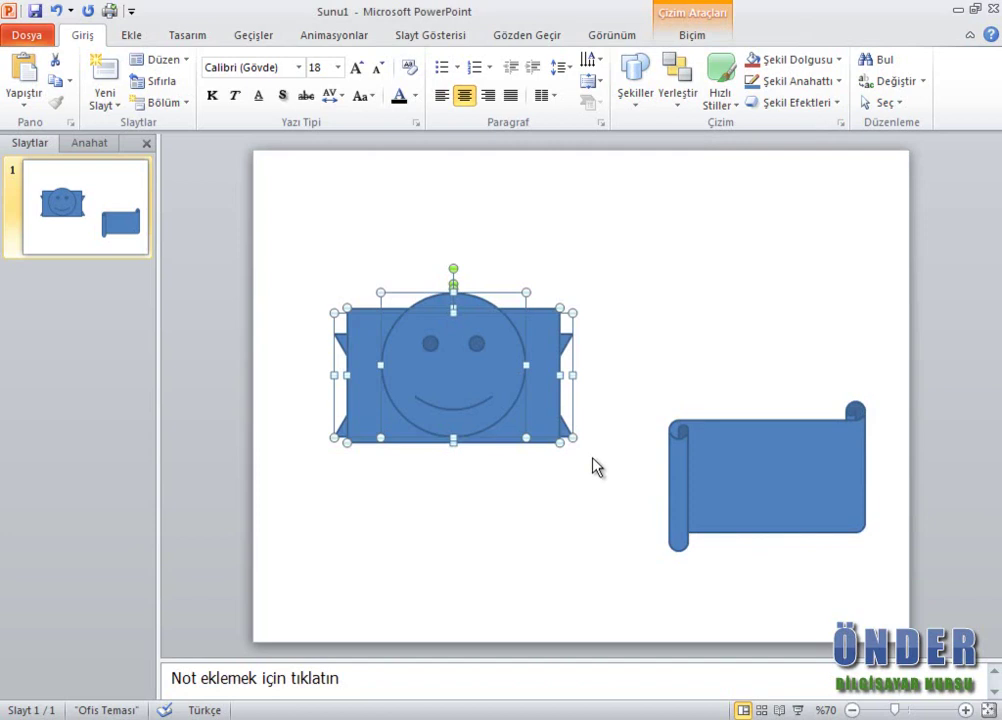
pyautogui.click(681, 100)
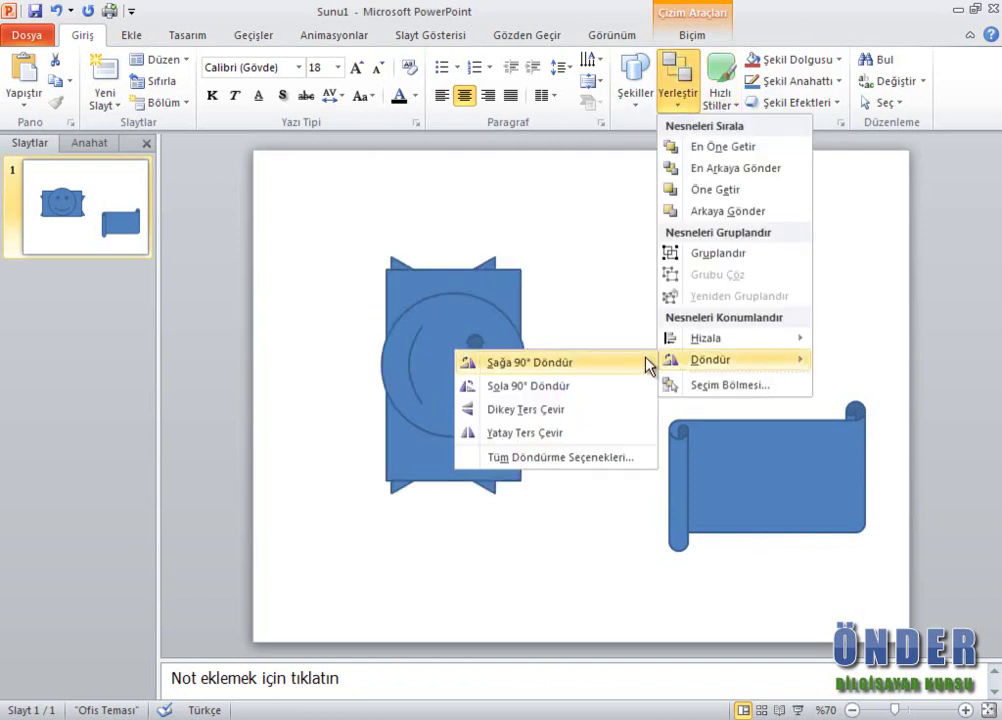
pyautogui.moveTo(733, 359)
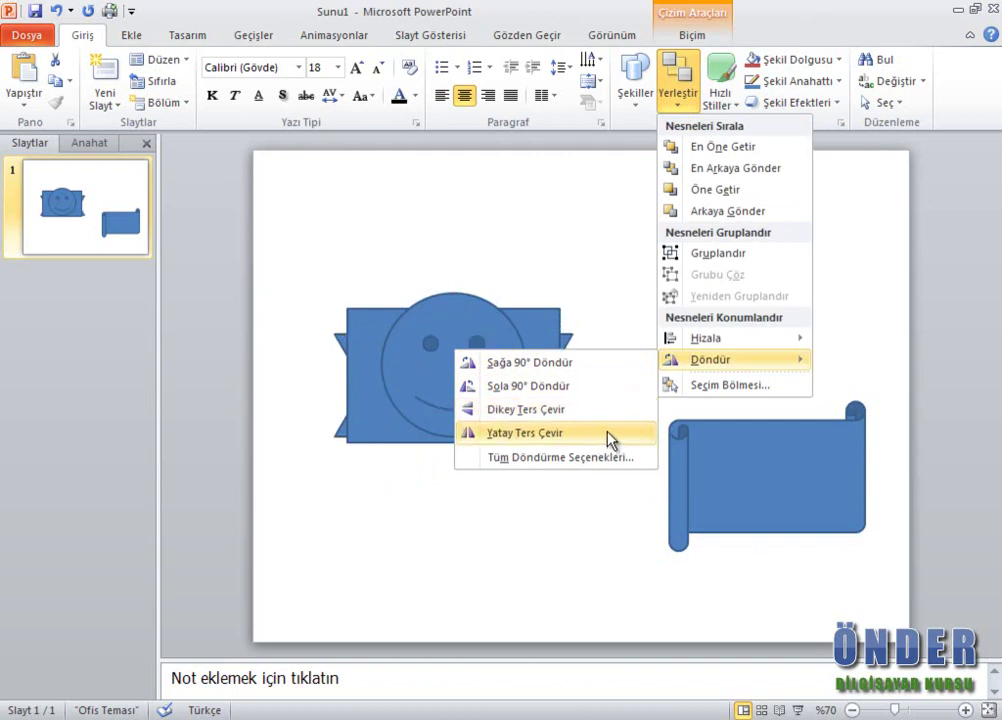
# Show the Selection pane (Seçim Bölmesi) listing the slide's four shapes.
pyautogui.click(720, 388)
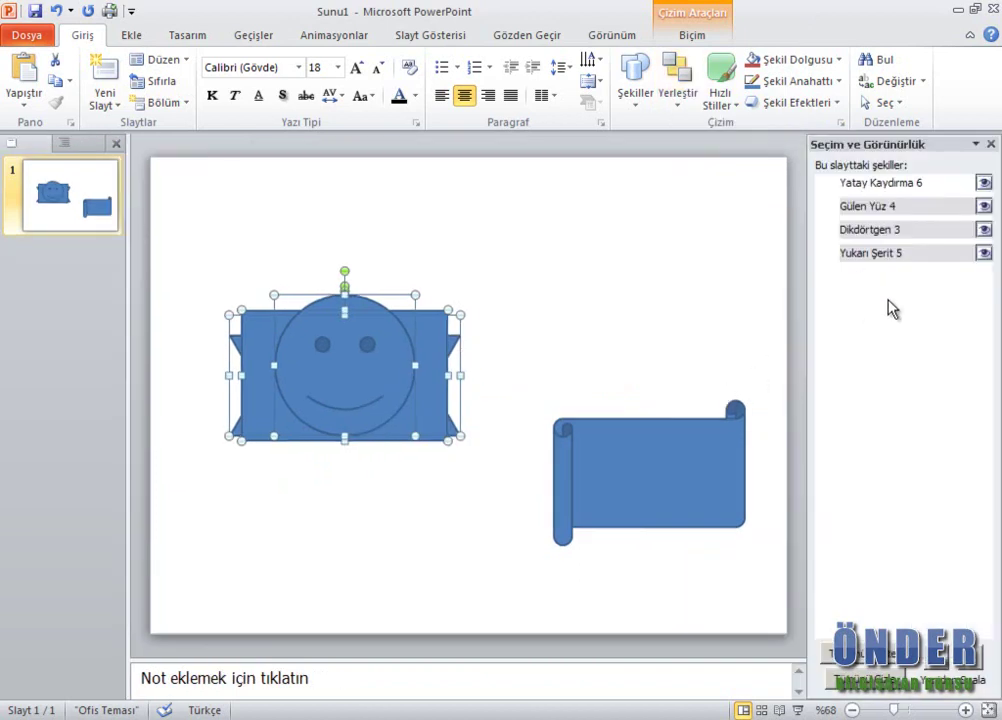
# Rename the Yukarı Şerit 5 ribbon shape to 'asd' and hide it.
pyautogui.doubleClick(883, 254)
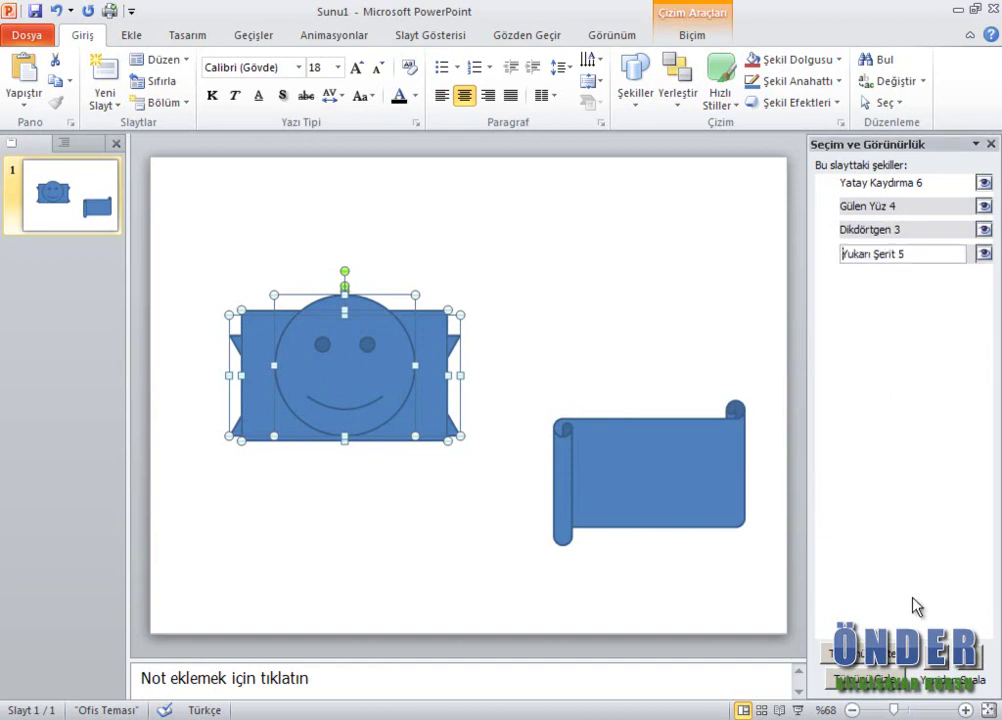
pyautogui.moveTo(918, 252); pyautogui.dragTo(835, 260)
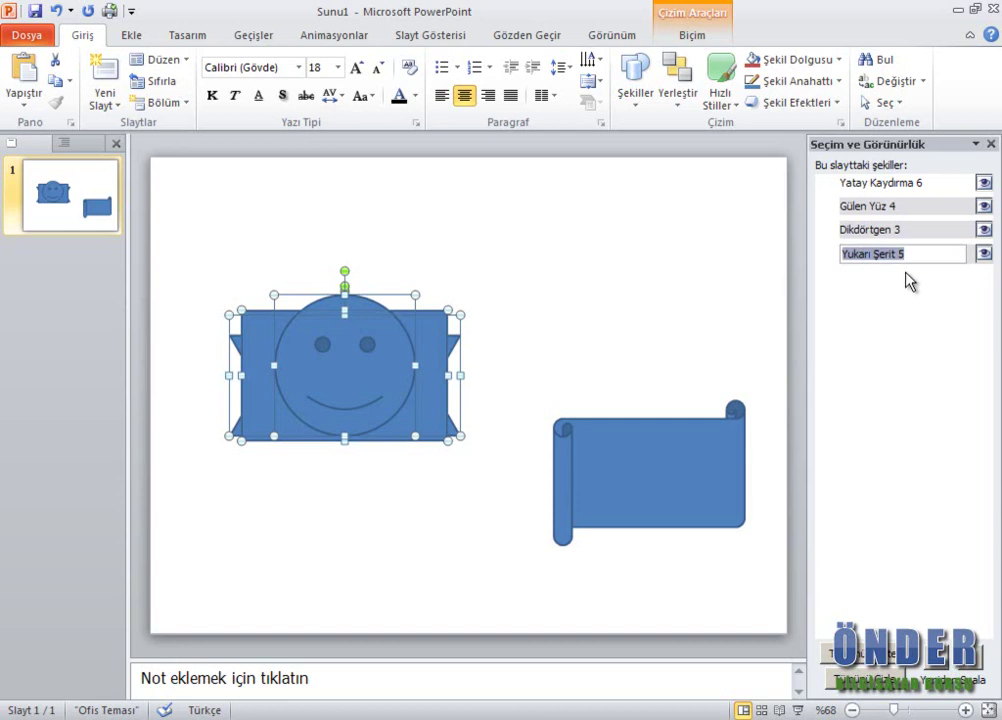
pyautogui.write('asd')
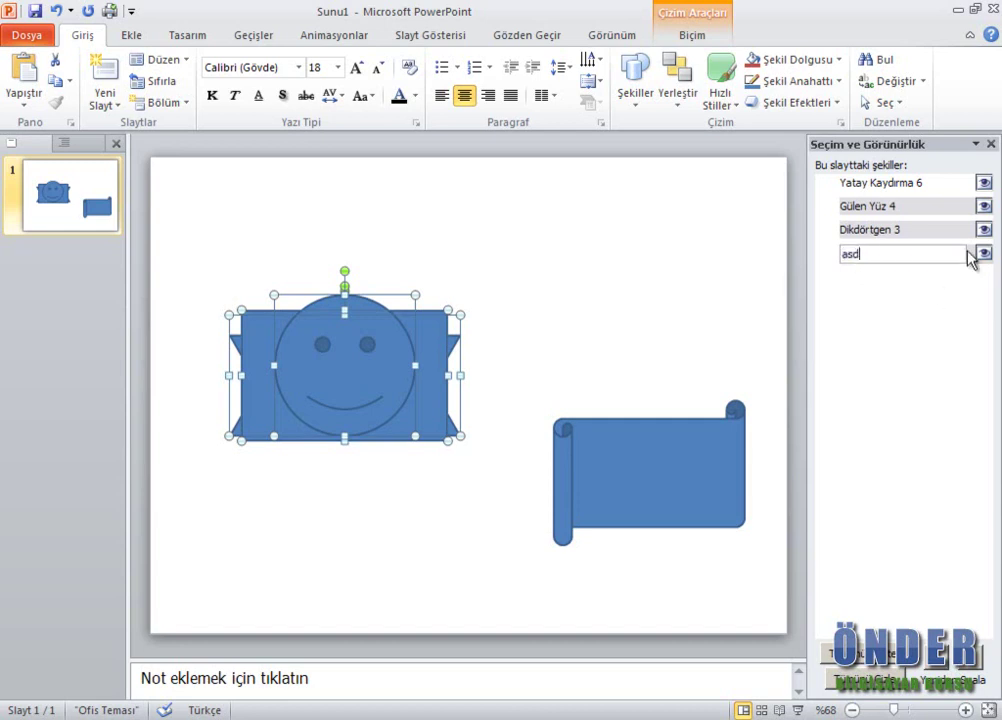
pyautogui.click(985, 254)
# Use the pane's reorder arrows to place the rectangle in front of the smiley.
pyautogui.click(941, 668)
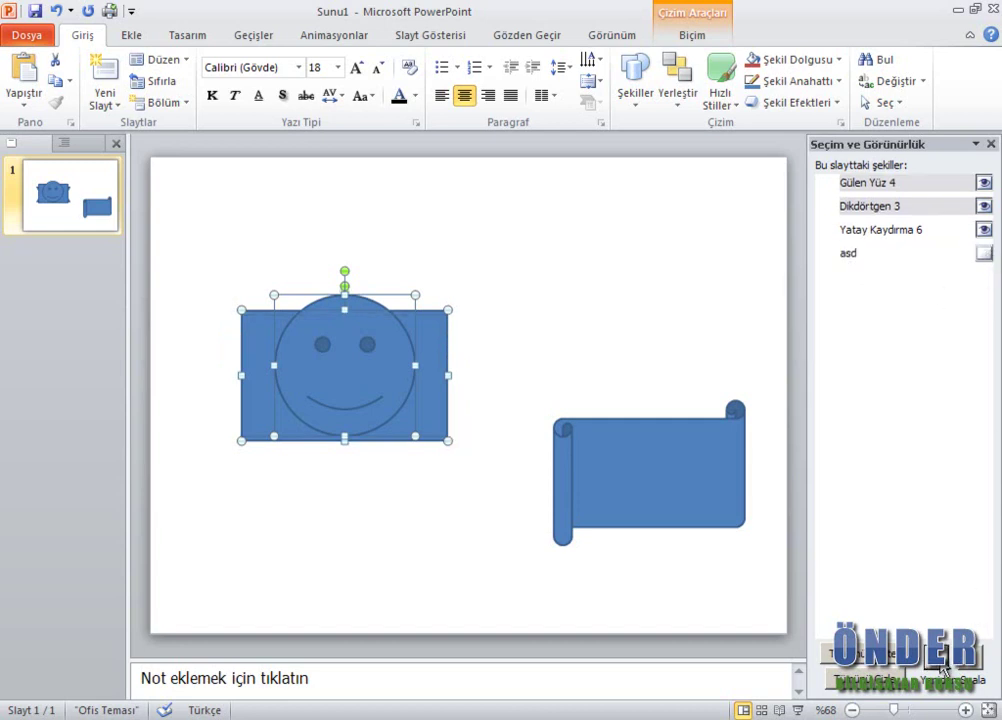
pyautogui.click(941, 669)
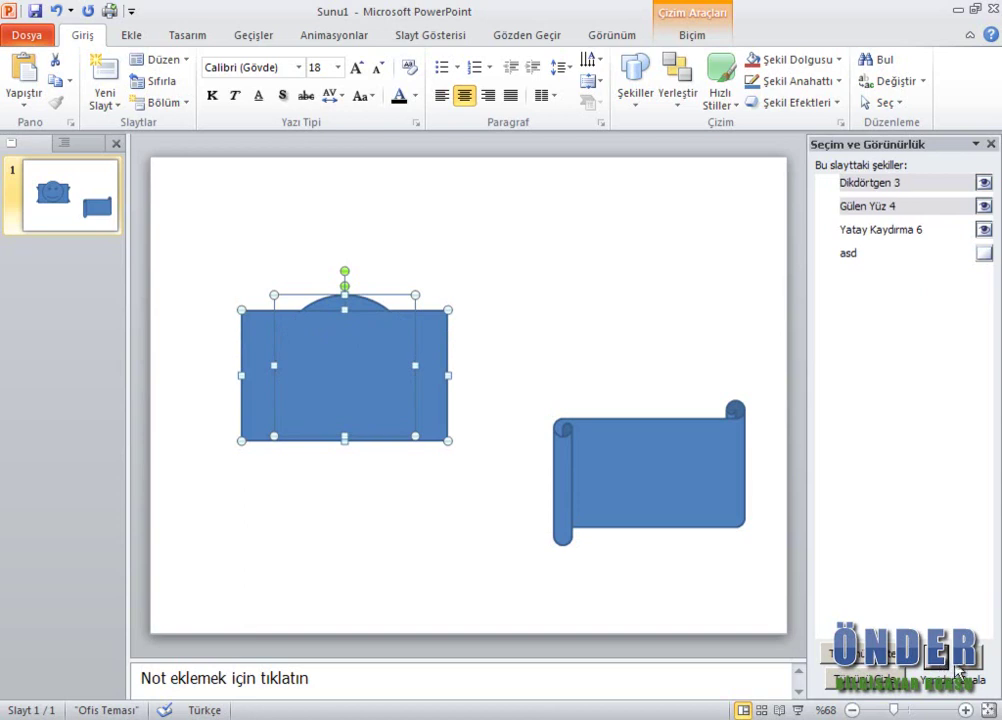
pyautogui.click(961, 668)
pyautogui.click(968, 668)
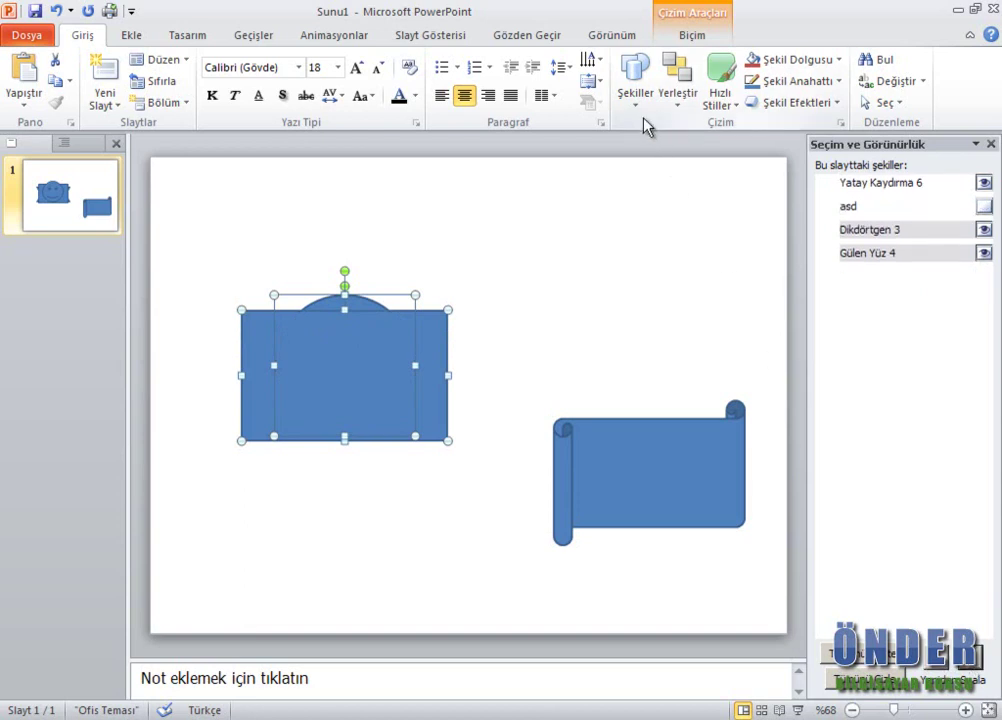
pyautogui.click(636, 95)
pyautogui.click(677, 95)
pyautogui.moveTo(711, 359)
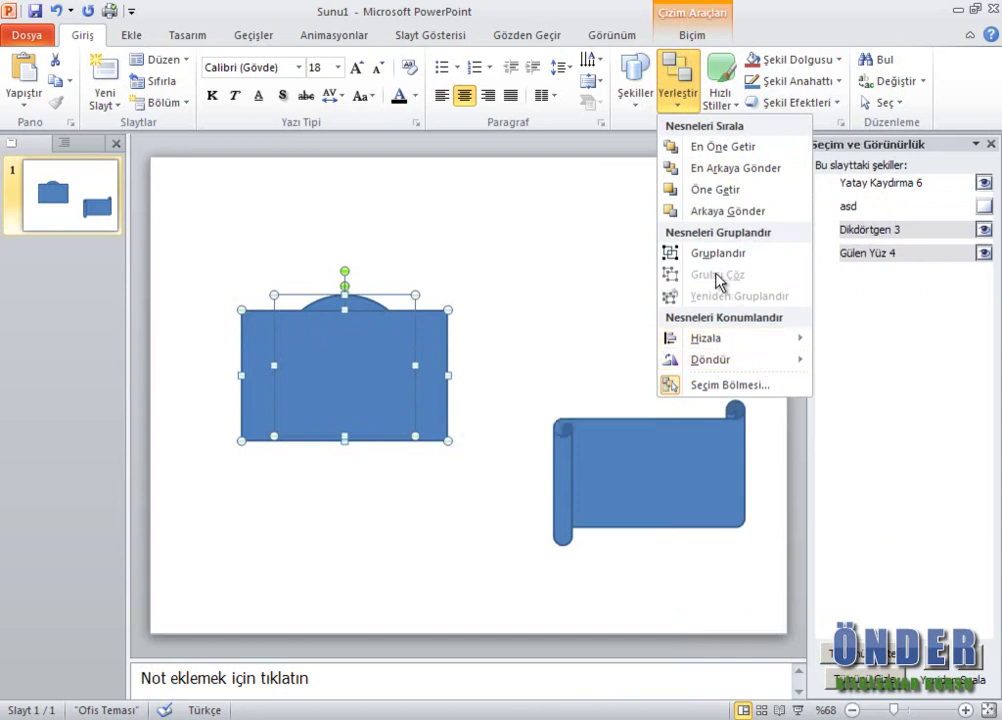
# Group the rectangle and smiley, move the group, then undo back to separate shapes.
pyautogui.click(676, 253)
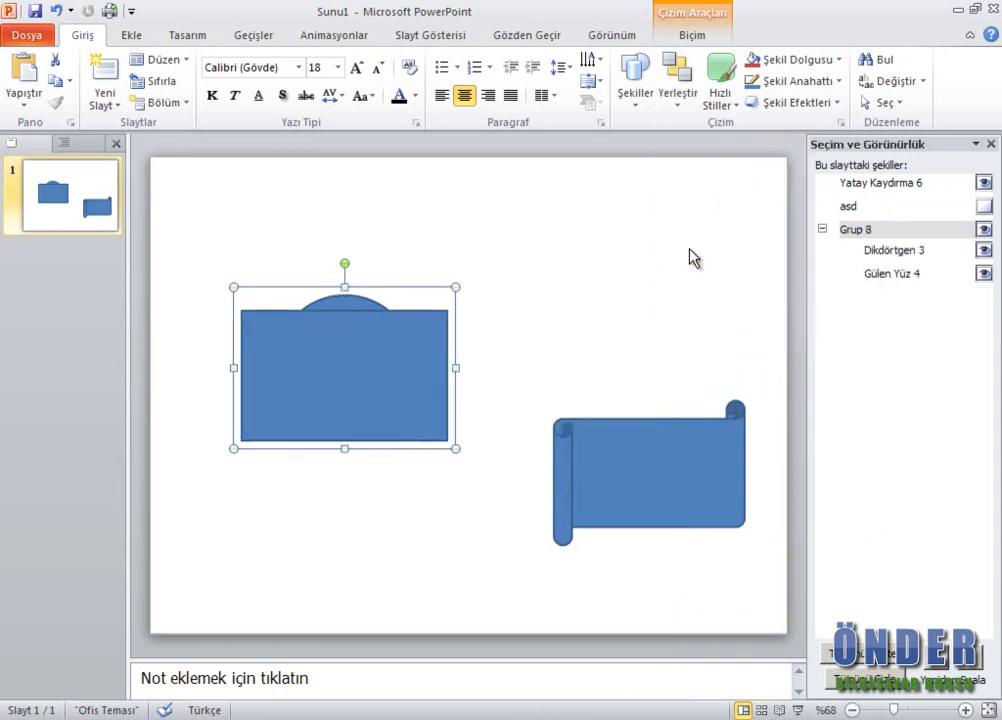
pyautogui.moveTo(399, 328)
pyautogui.mouseDown()
pyautogui.moveTo(414, 440)
pyautogui.moveTo(385, 253)
pyautogui.moveTo(473, 295)
pyautogui.mouseUp()
pyautogui.hotkey('ctrl', 'z')
pyautogui.hotkey('ctrl', 'y')
pyautogui.hotkey('ctrl', 'z')
pyautogui.hotkey('ctrl', 'z')
pyautogui.hotkey('ctrl', 'z')
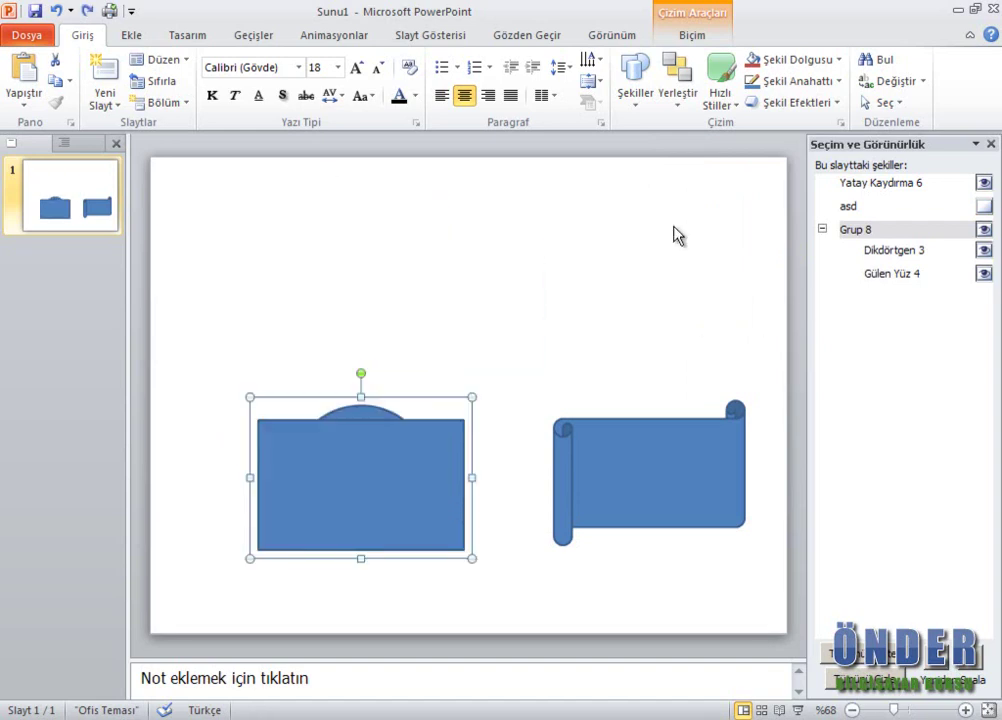
pyautogui.hotkey('ctrl', 'z')
pyautogui.hotkey('ctrl', 'z')
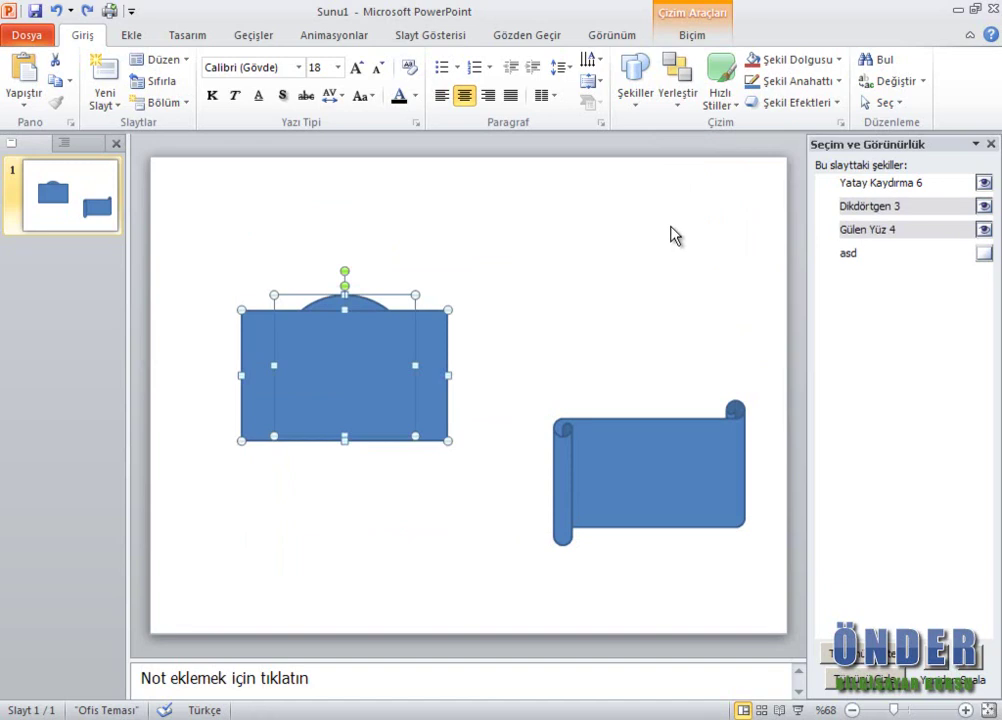
# Close the Selection pane and move the smiley to the top-left corner above the rectangle.
pyautogui.click(672, 235)
pyautogui.click(412, 327)
pyautogui.press('Tab')
pyautogui.moveTo(412, 327); pyautogui.dragTo(595, 226)
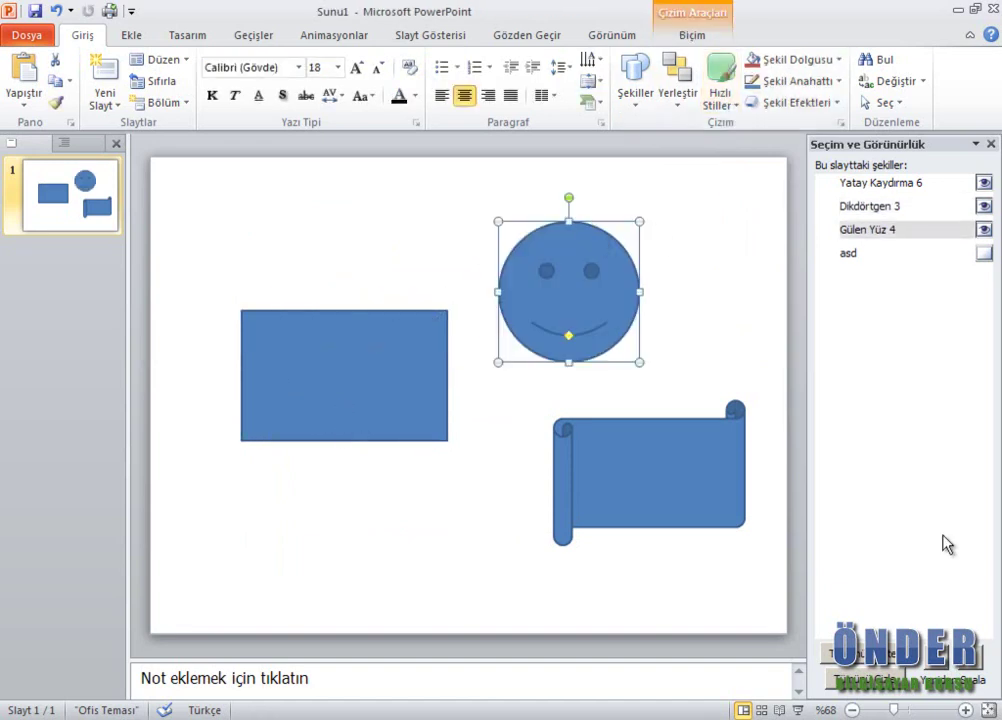
pyautogui.click(990, 146)
pyautogui.moveTo(712, 262)
pyautogui.mouseDown()
pyautogui.moveTo(372, 190)
pyautogui.moveTo(357, 210)
pyautogui.mouseUp()
pyautogui.click(720, 95)
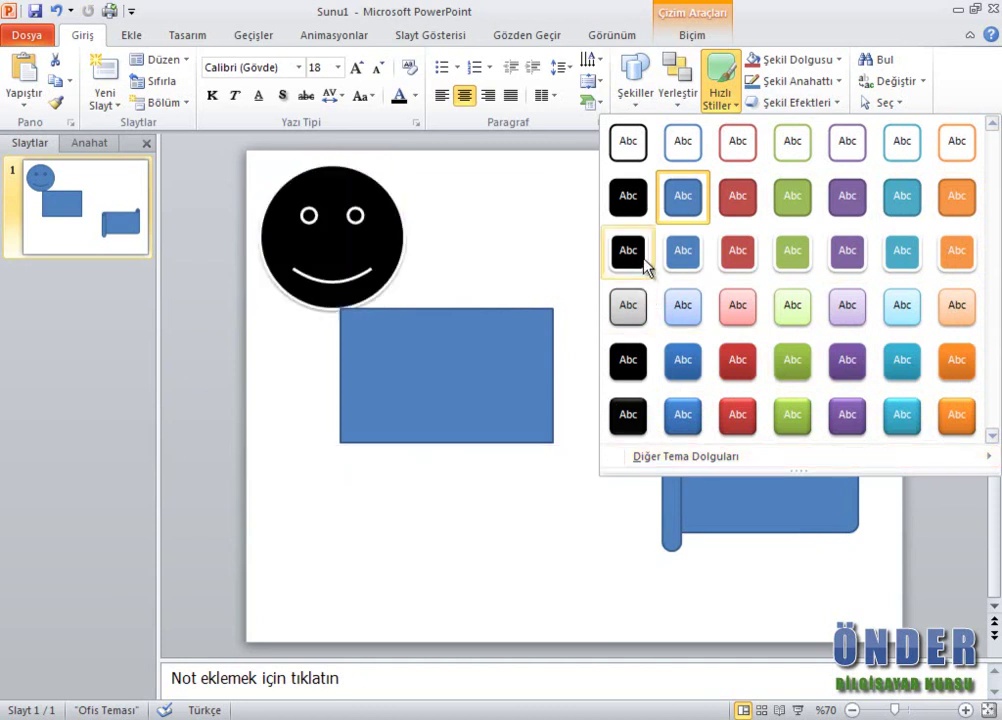
# Fill the smiley face with light grey, replacing the trial grey style and dark olive fill.
pyautogui.click(648, 305)
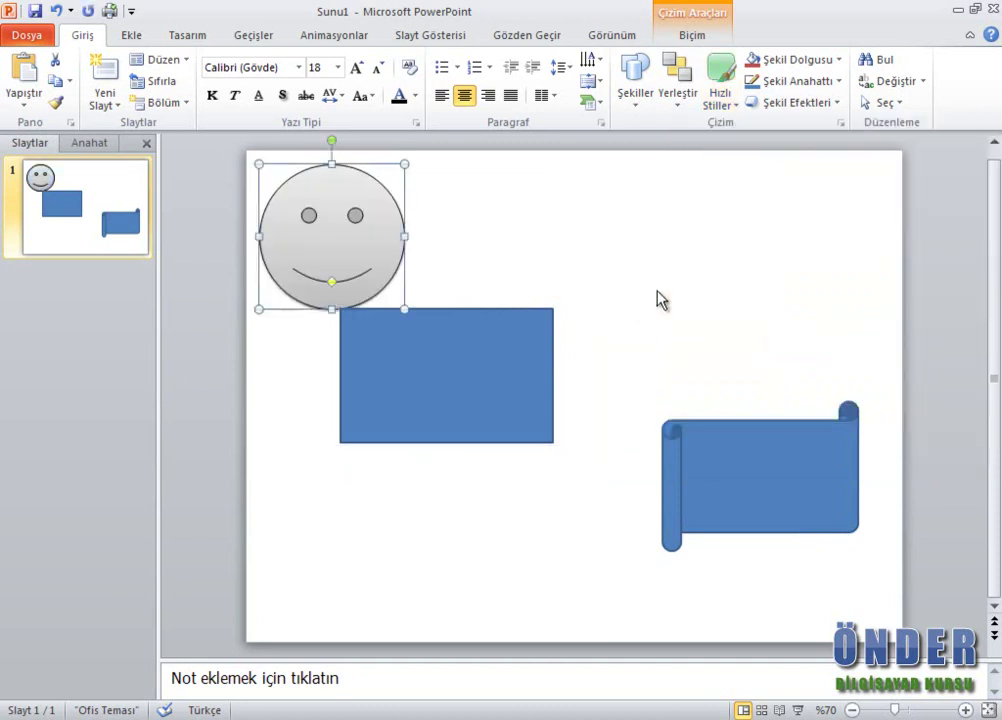
pyautogui.click(838, 59)
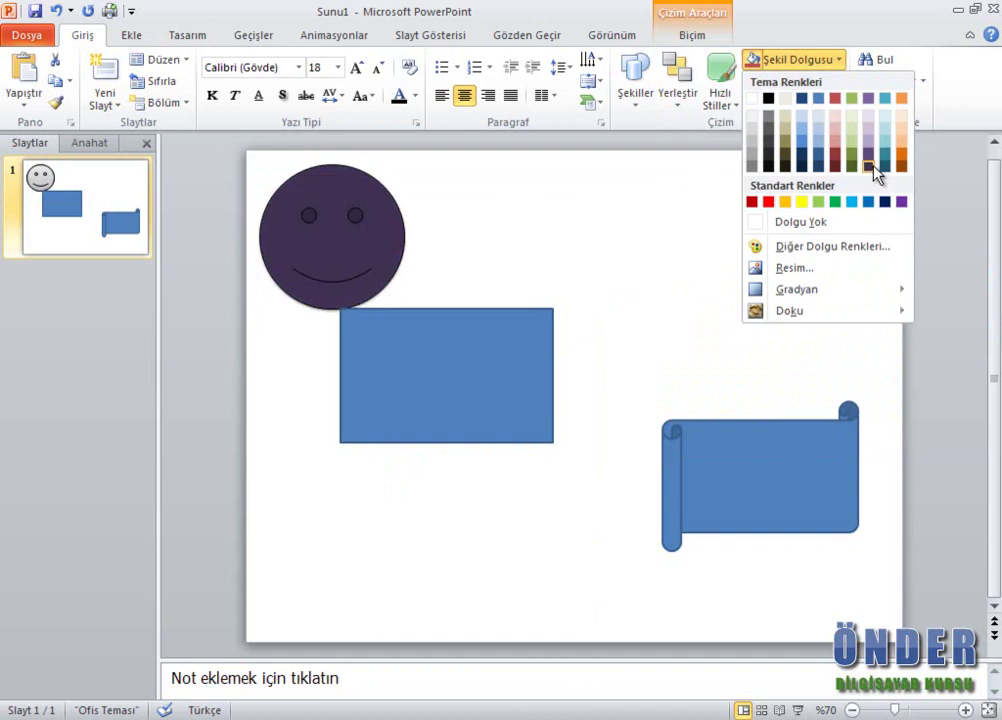
pyautogui.click(785, 153)
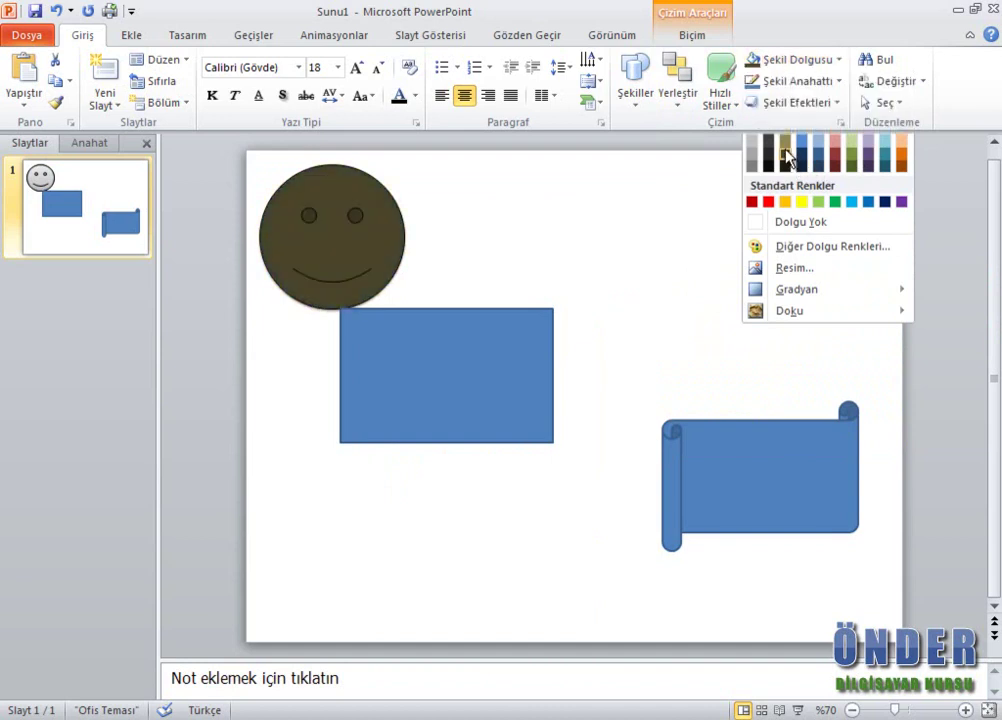
pyautogui.click(826, 84)
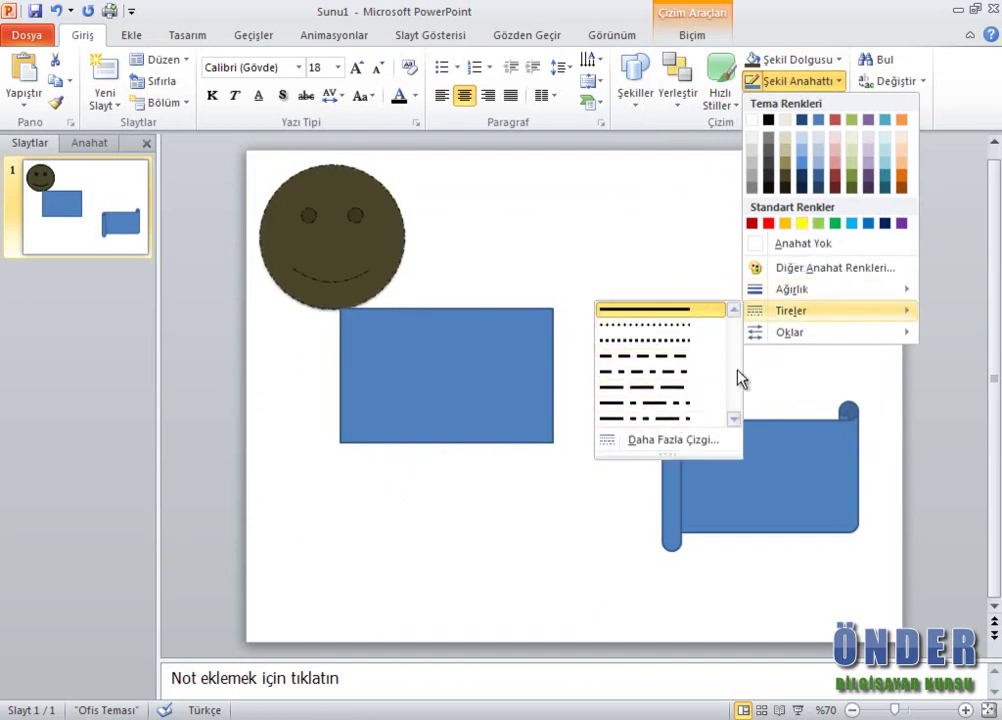
pyautogui.moveTo(790, 332)
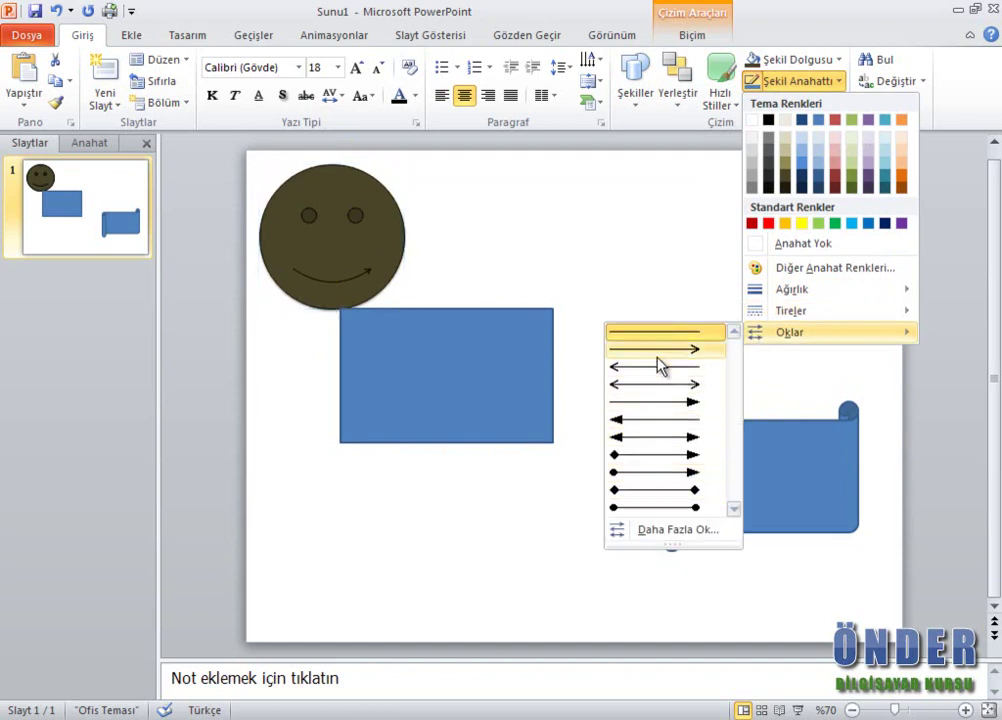
pyautogui.click(795, 60)
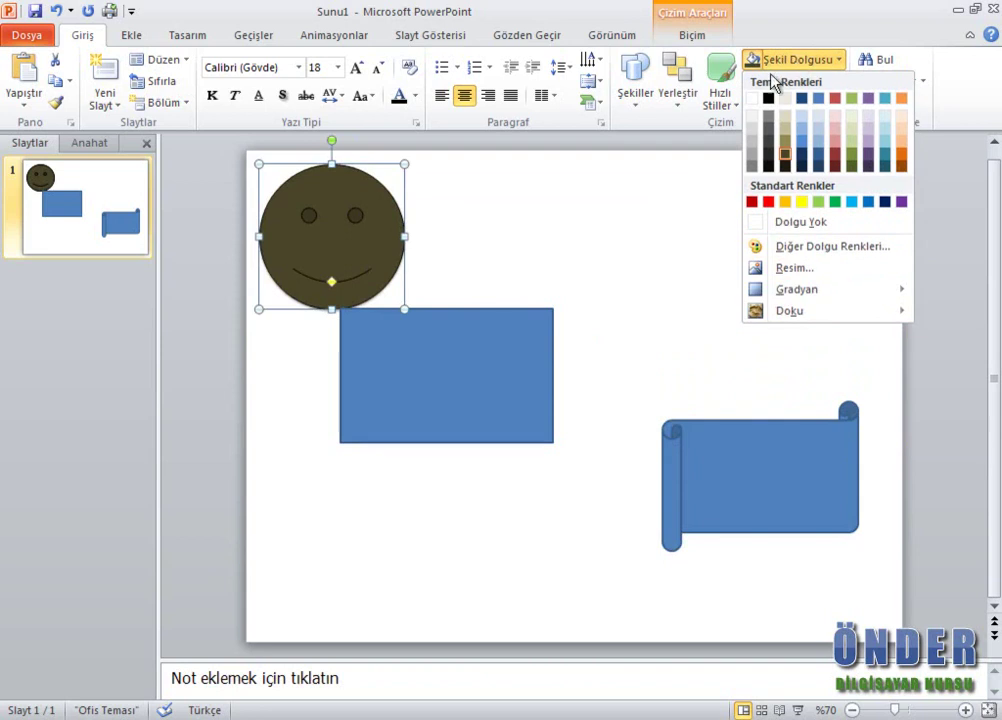
pyautogui.click(752, 125)
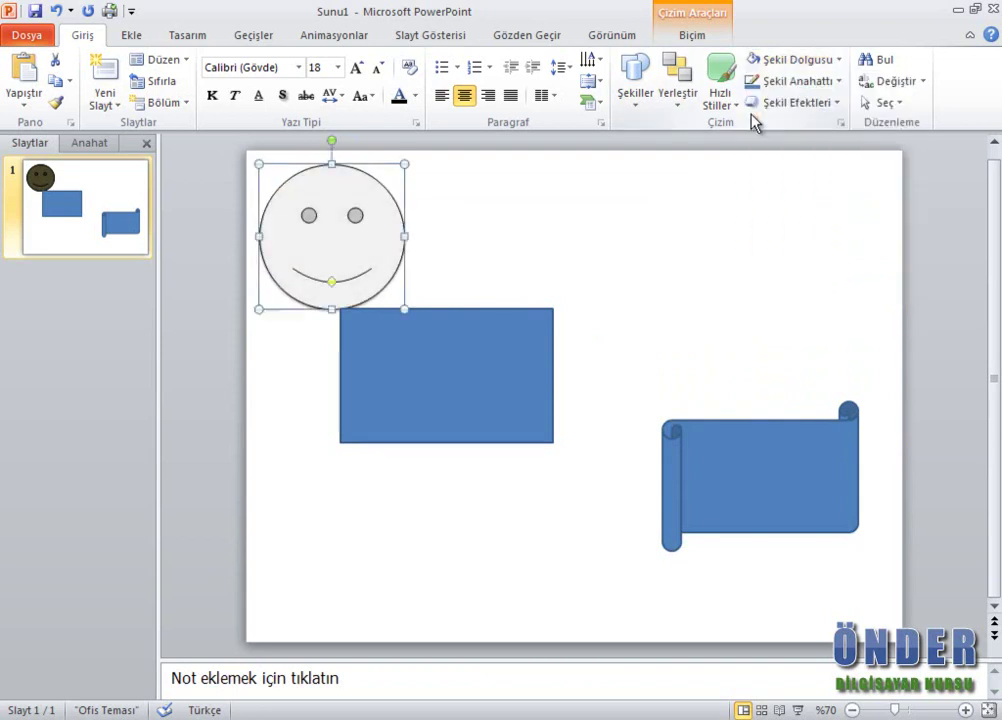
pyautogui.click(795, 80)
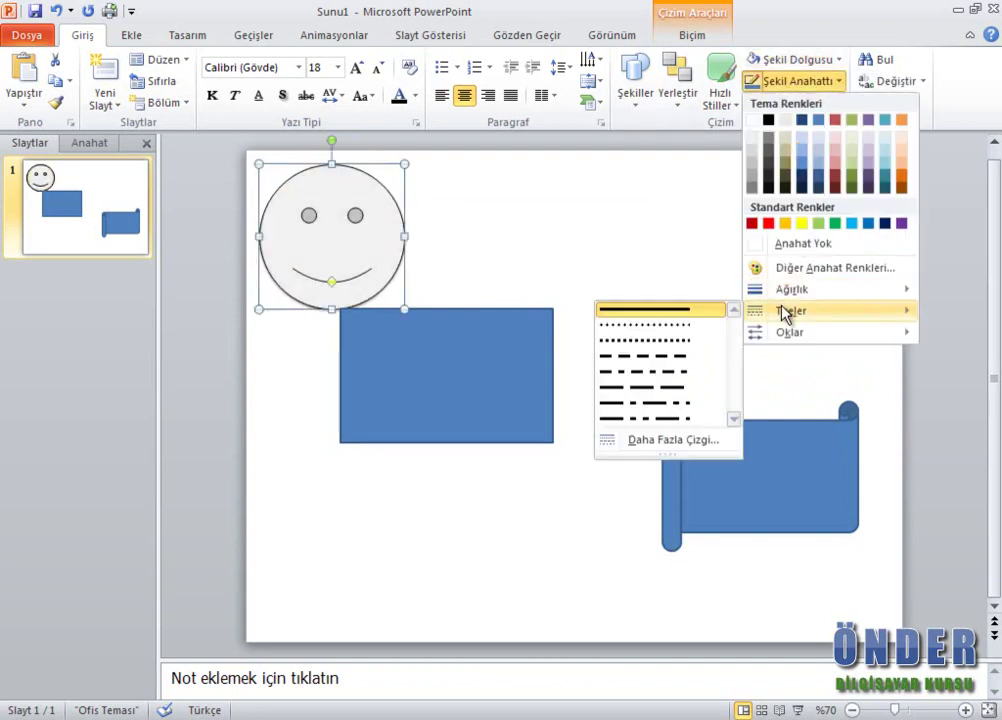
pyautogui.moveTo(789, 332)
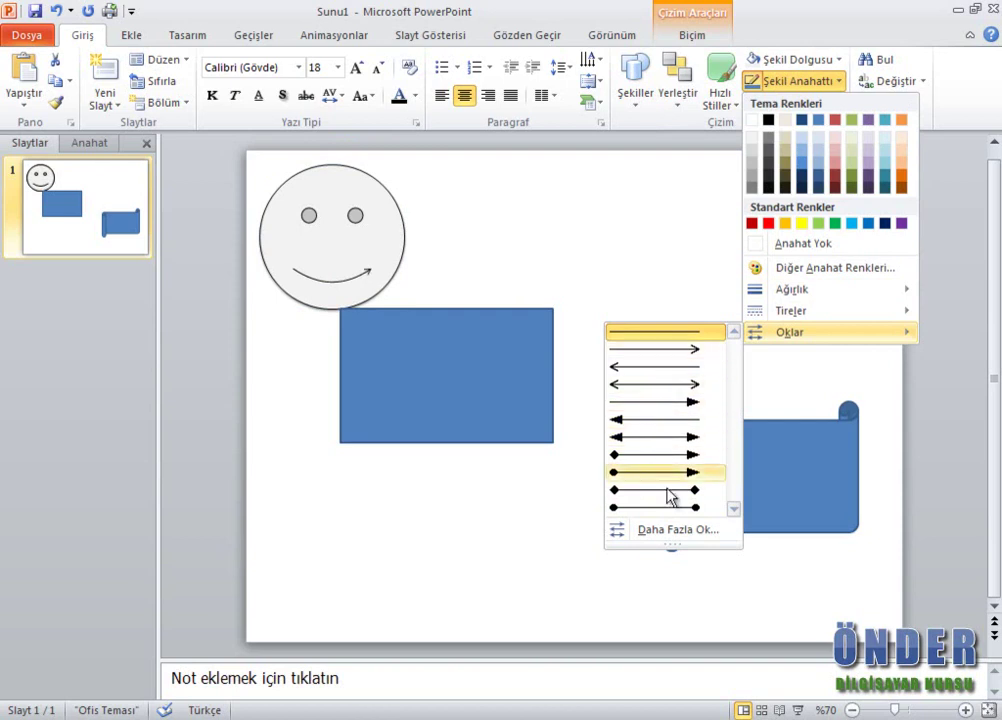
# Check the outline's More Arrows settings without changes, then give the smiley a Perspective 3-D rotation.
pyautogui.click(668, 532)
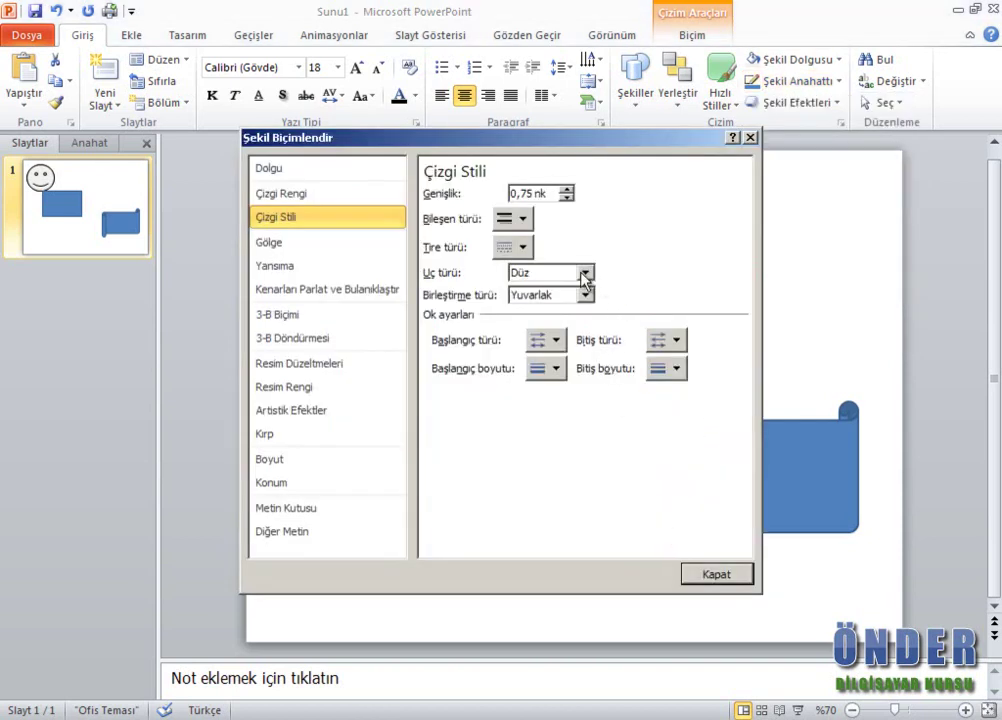
pyautogui.click(555, 341)
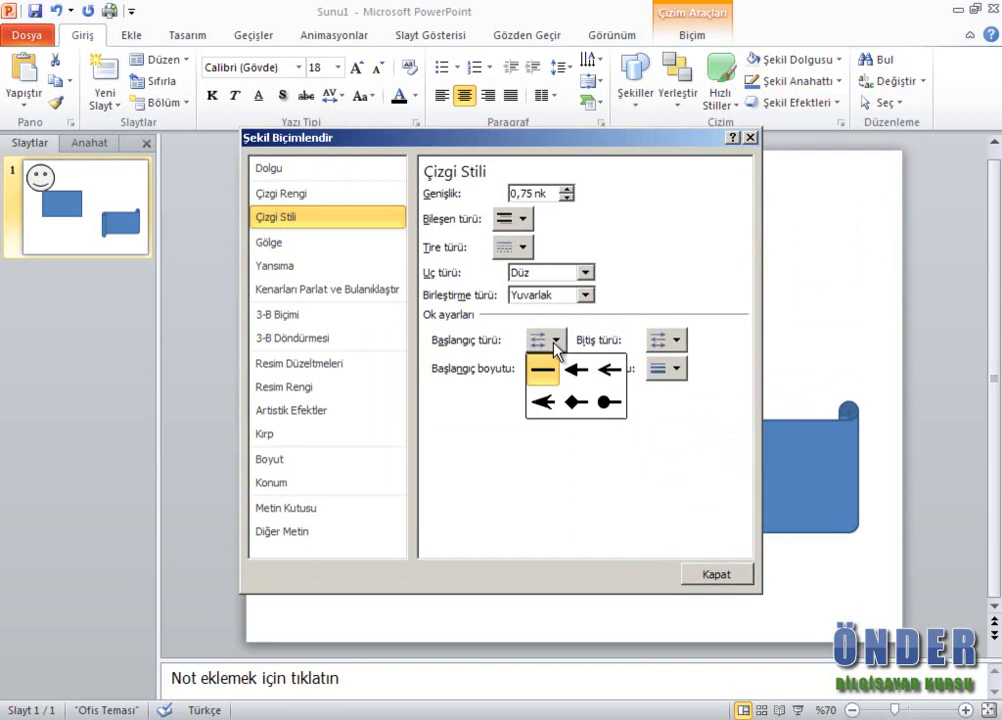
pyautogui.click(609, 402)
pyautogui.click(710, 575)
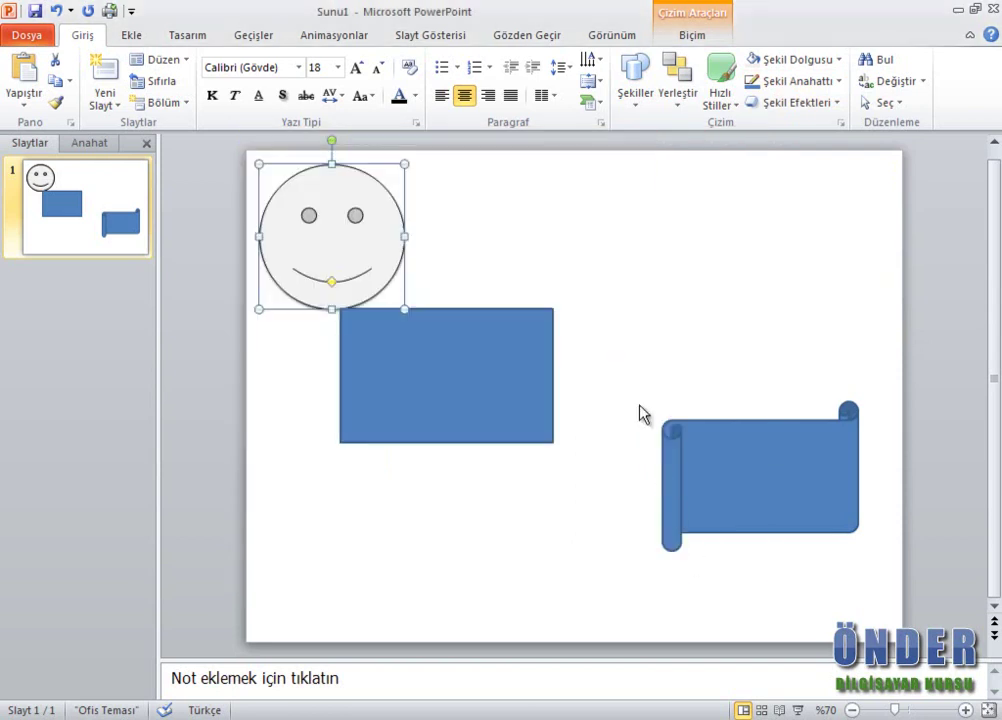
pyautogui.click(790, 102)
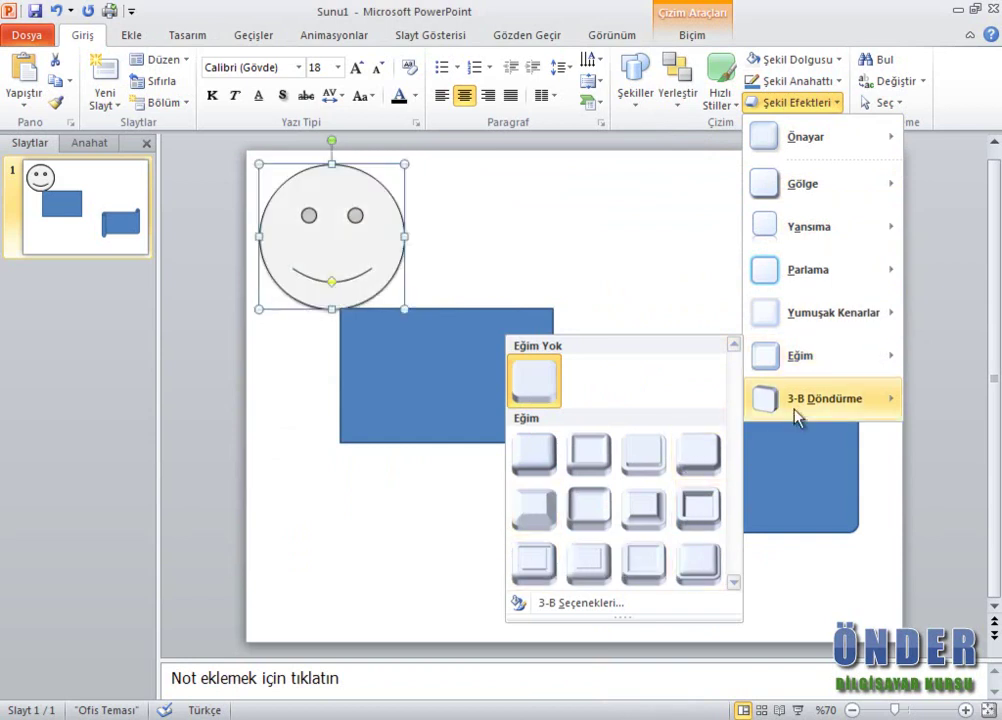
pyautogui.moveTo(822, 398)
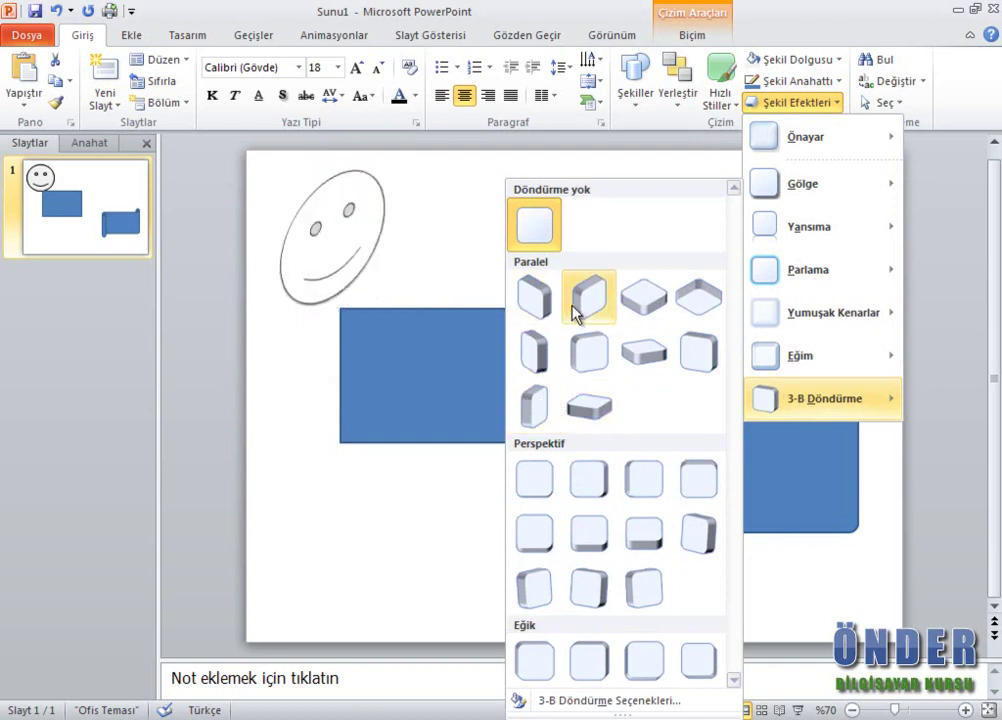
pyautogui.click(531, 591)
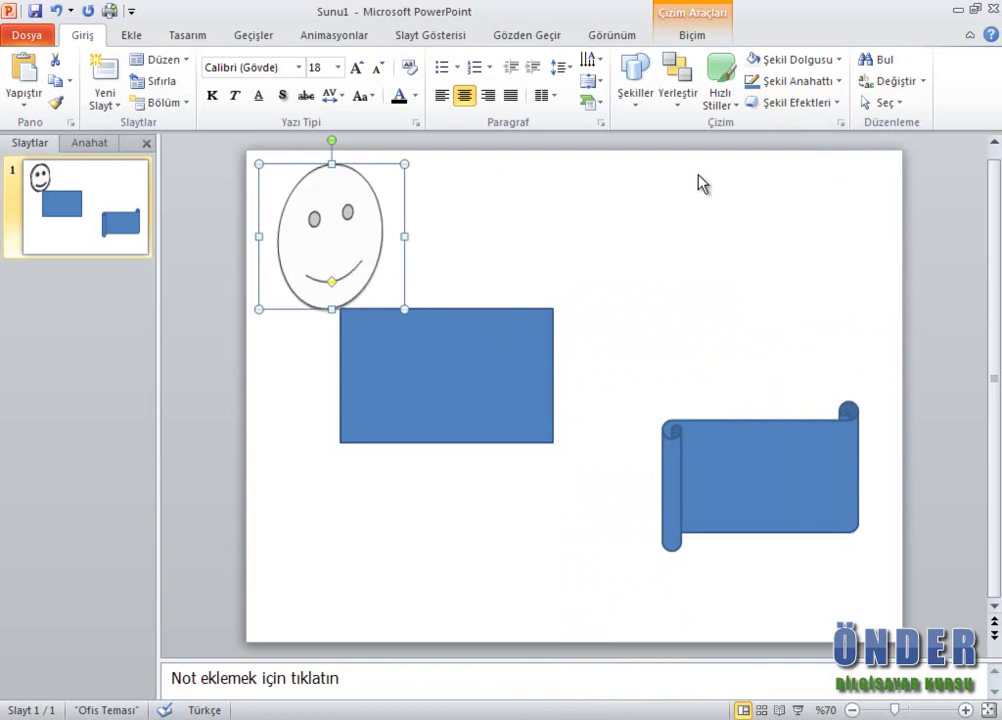
# Move the scroll shape up to the upper right of the slide.
pyautogui.click(624, 385)
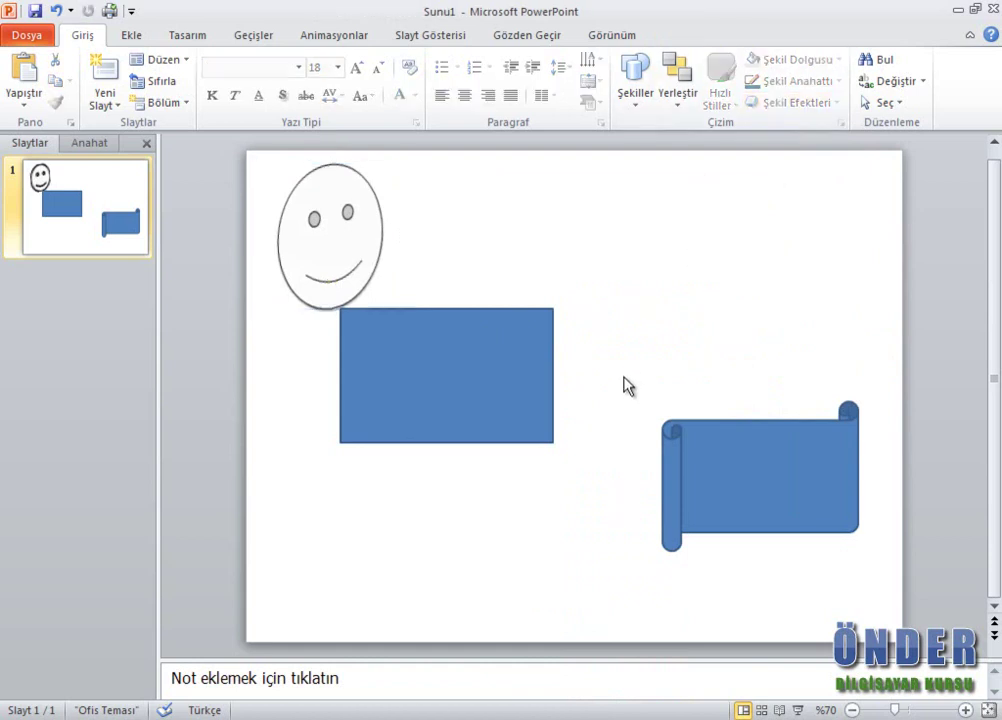
pyautogui.click(737, 468)
pyautogui.moveTo(737, 468); pyautogui.dragTo(703, 272)
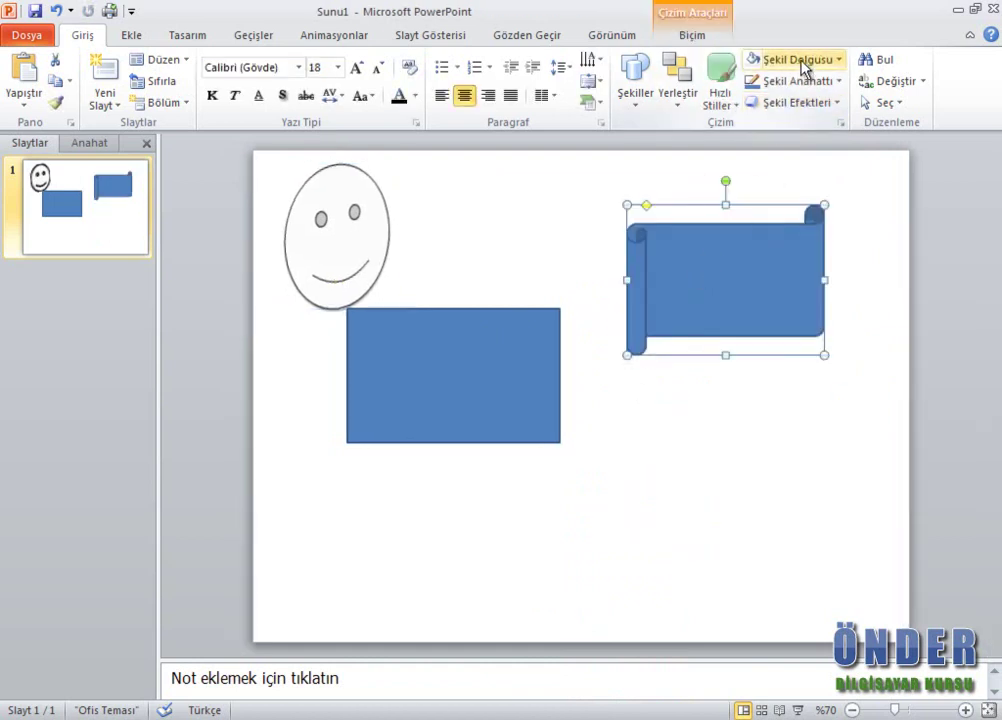
# Fill the scroll light lavender and widen it by extending its left edge.
pyautogui.click(805, 64)
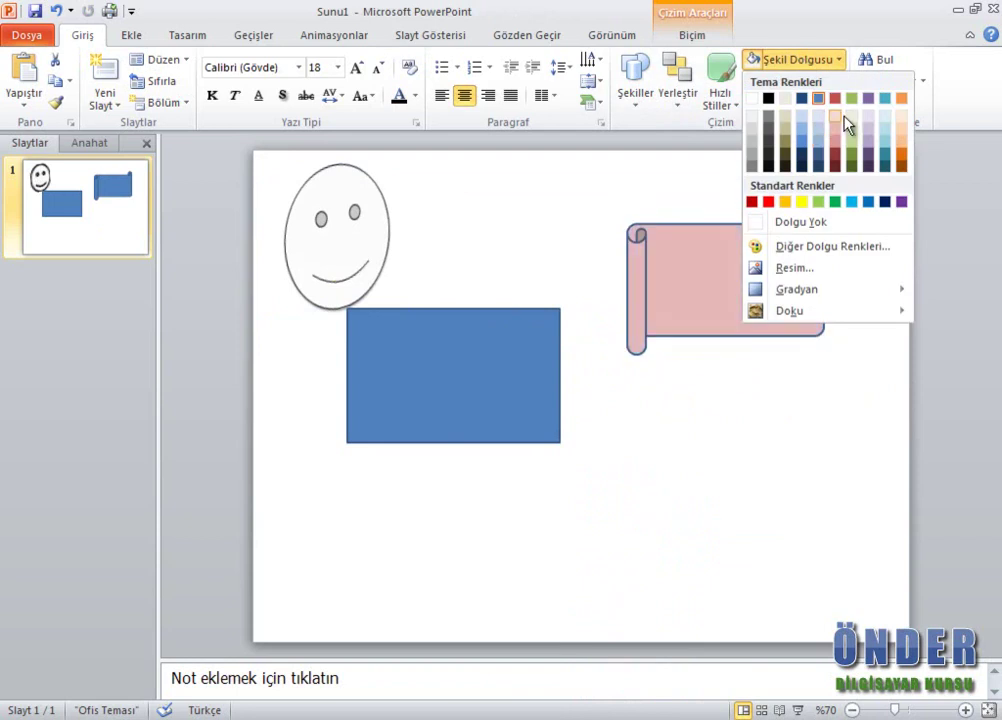
pyautogui.click(869, 120)
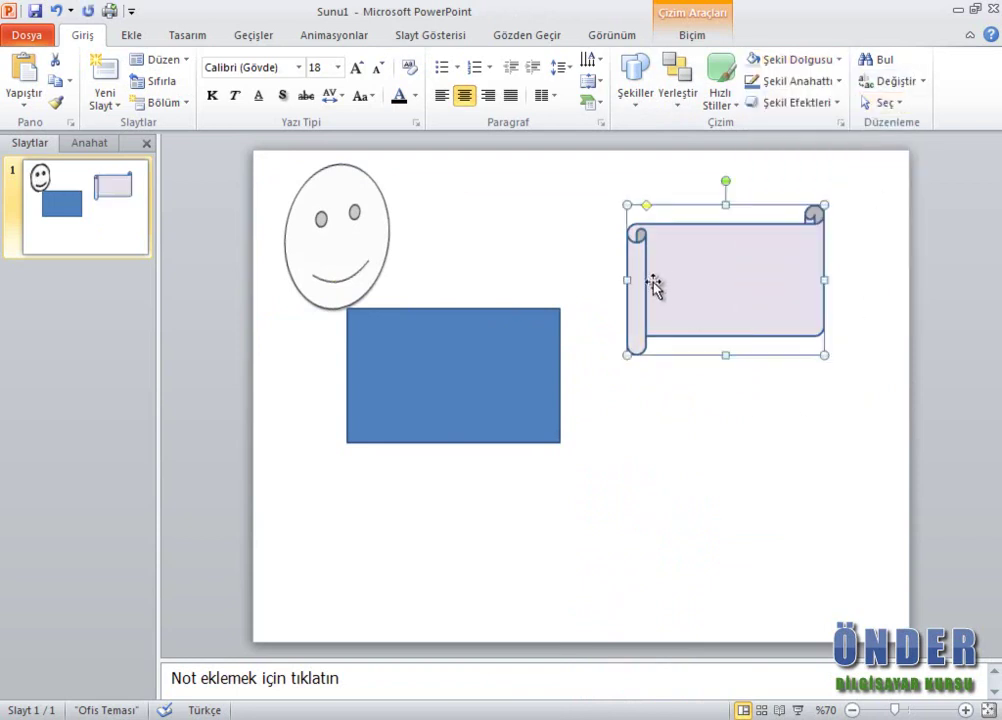
pyautogui.moveTo(624, 277); pyautogui.dragTo(580, 279)
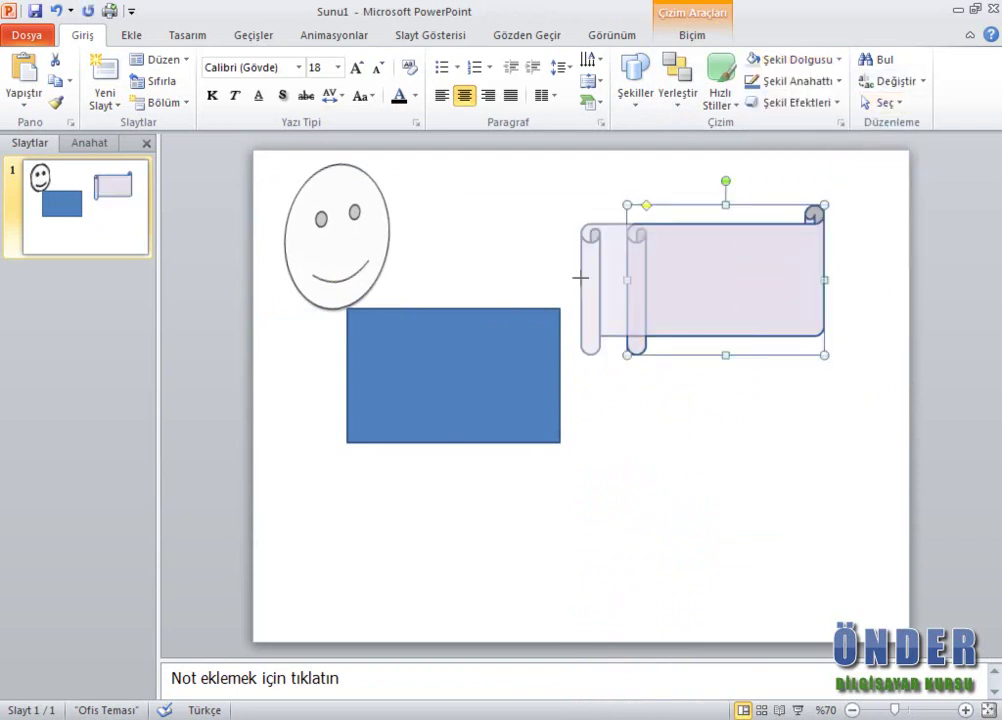
pyautogui.rightClick(673, 256)
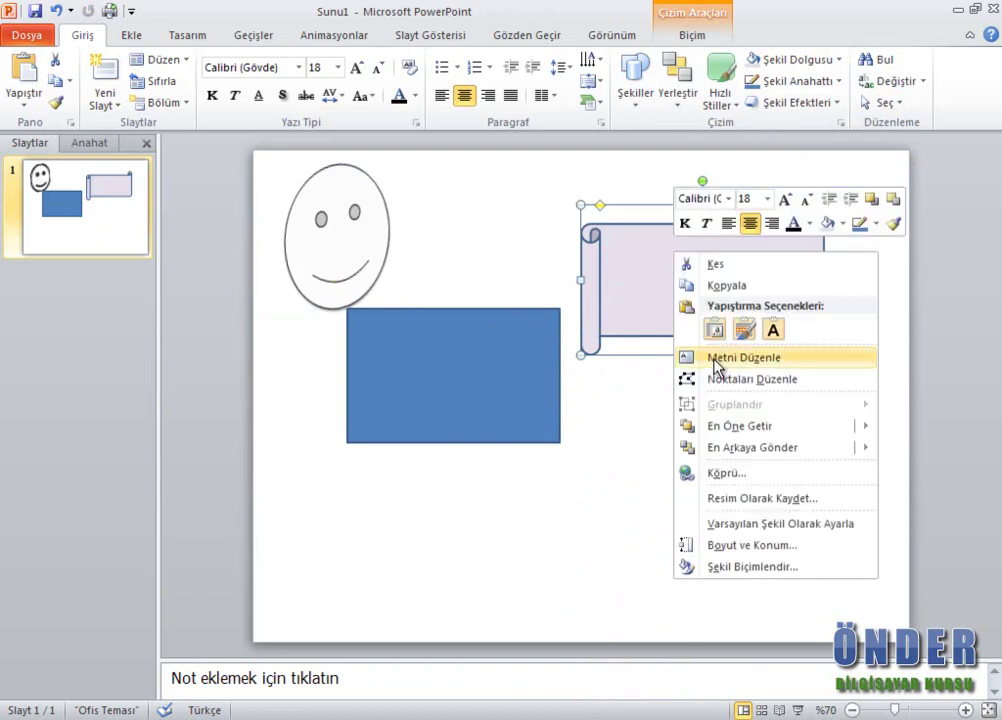
# Label the scroll with the text 'Önder Bilgisayar Kursu'.
pyautogui.click(688, 360)
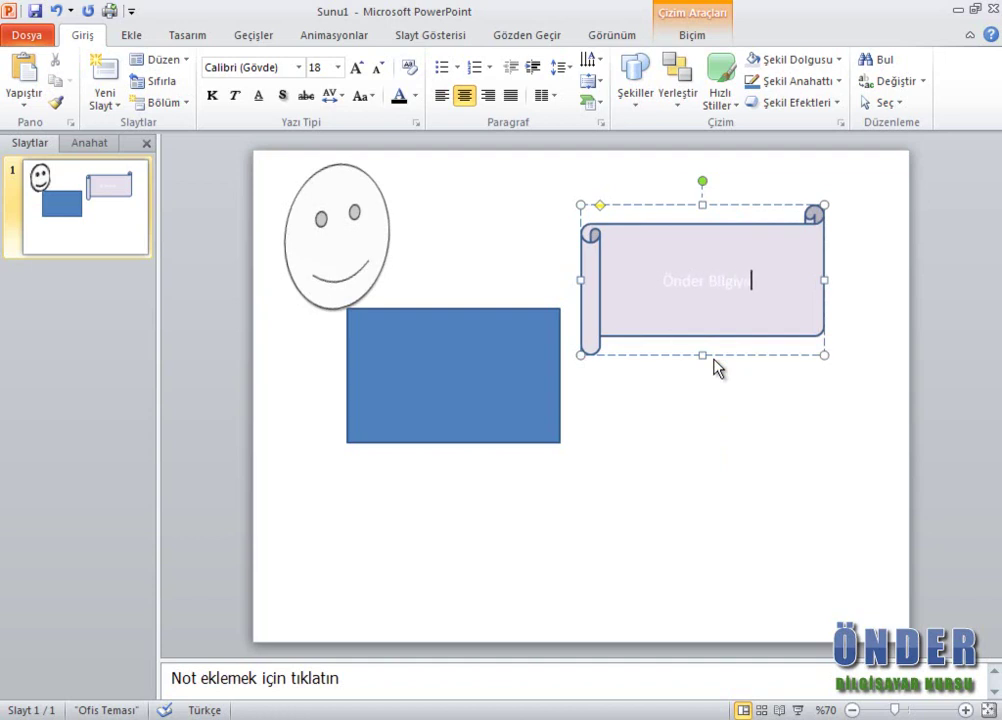
pyautogui.write('Önder Bilgisayar Kursu')
pyautogui.click(766, 449)
pyautogui.click(754, 266)
# Apply a light blue gradient style, move the scroll over the rectangle, then apply the orange style.
pyautogui.click(738, 105)
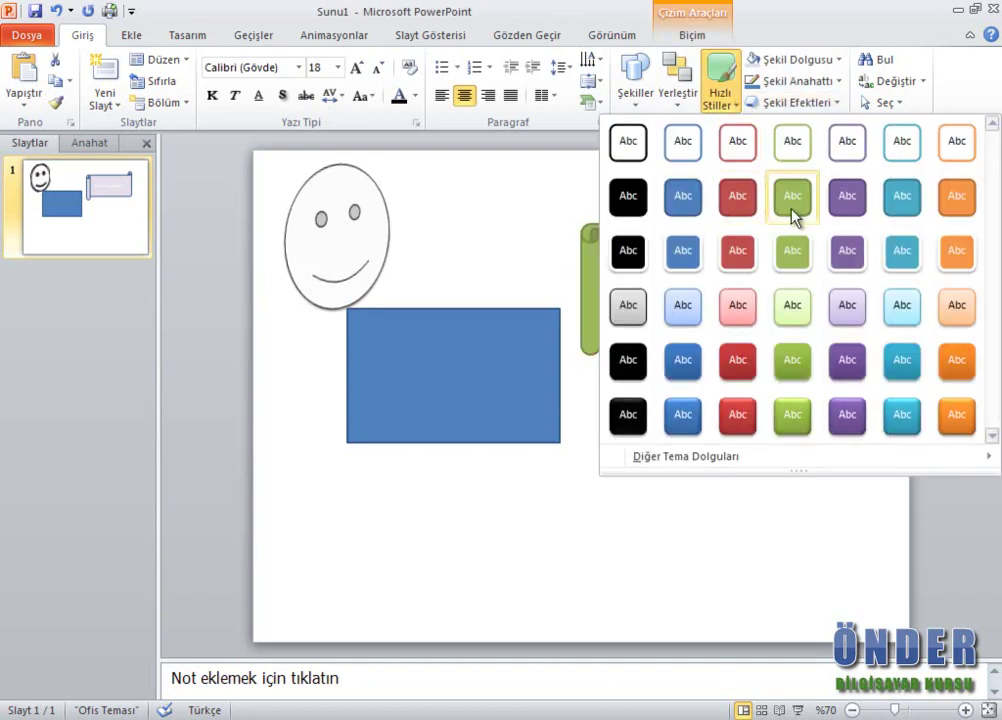
pyautogui.click(682, 312)
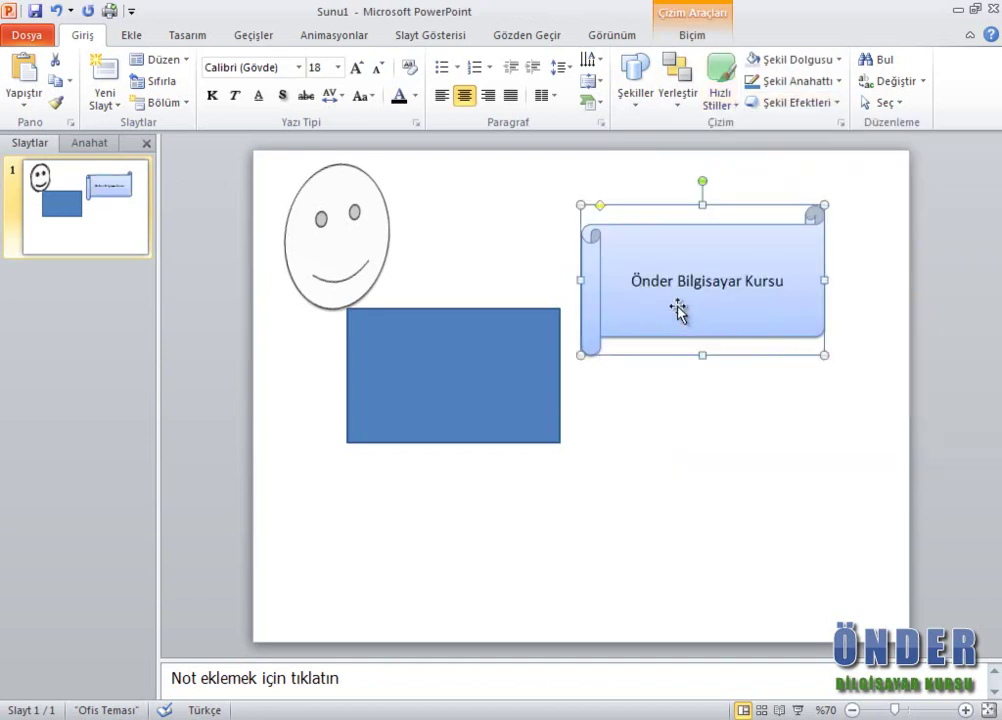
pyautogui.moveTo(457, 391); pyautogui.dragTo(473, 392)
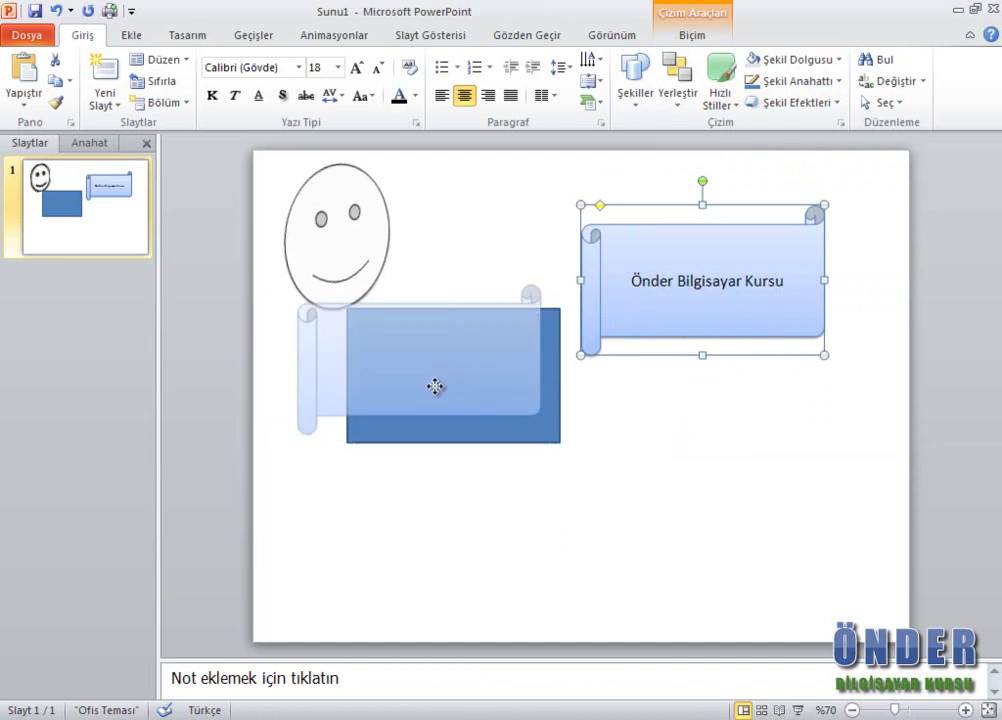
pyautogui.click(720, 97)
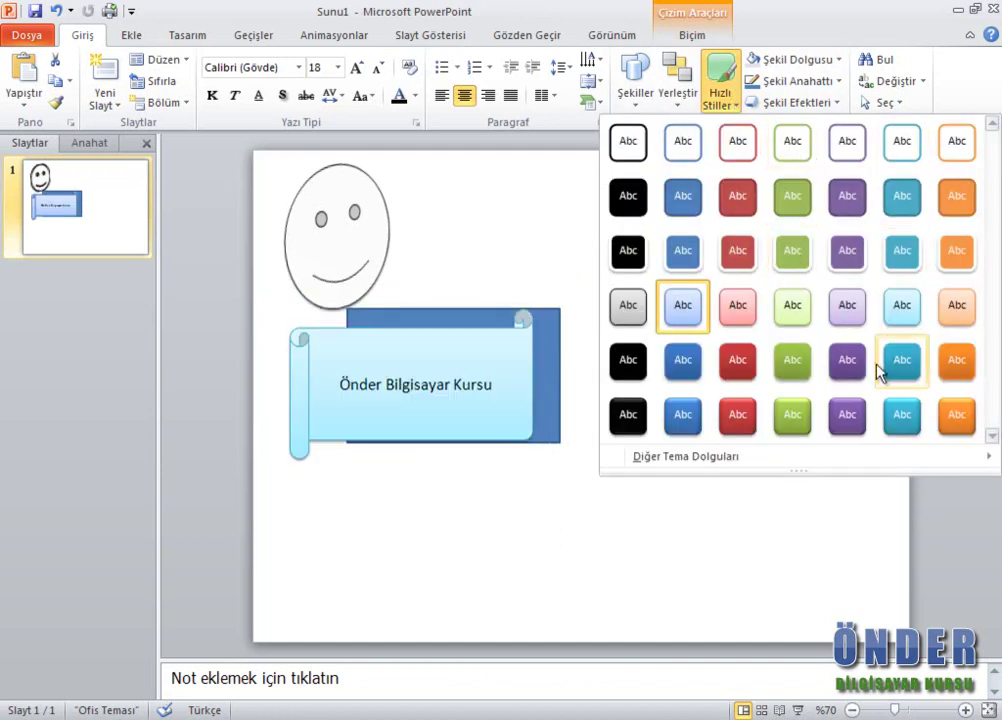
pyautogui.click(953, 410)
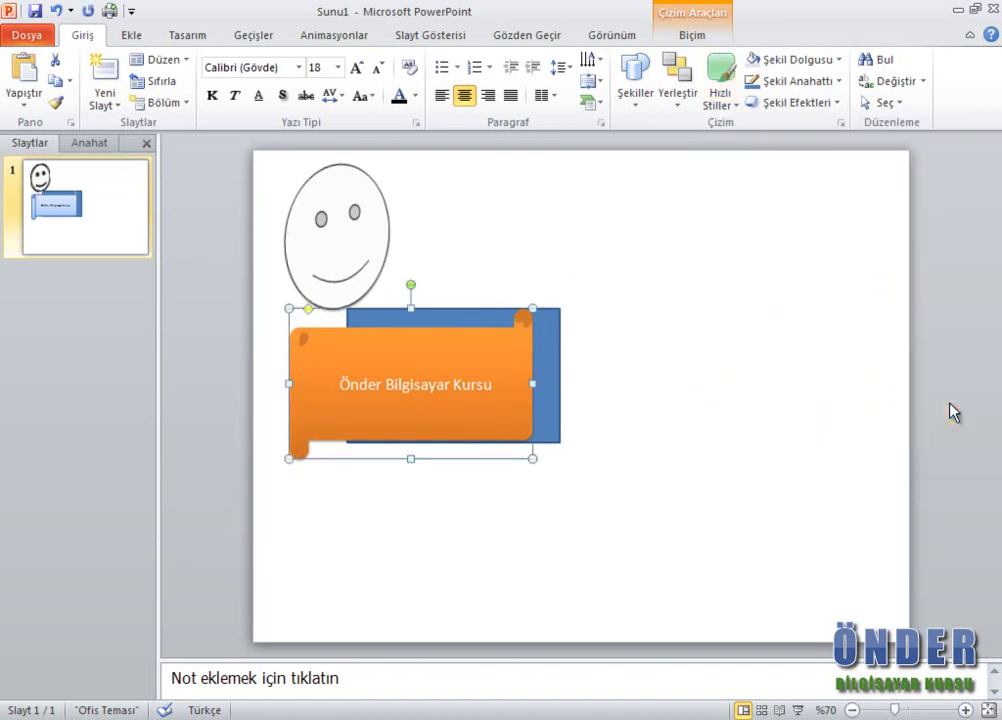
pyautogui.click(797, 102)
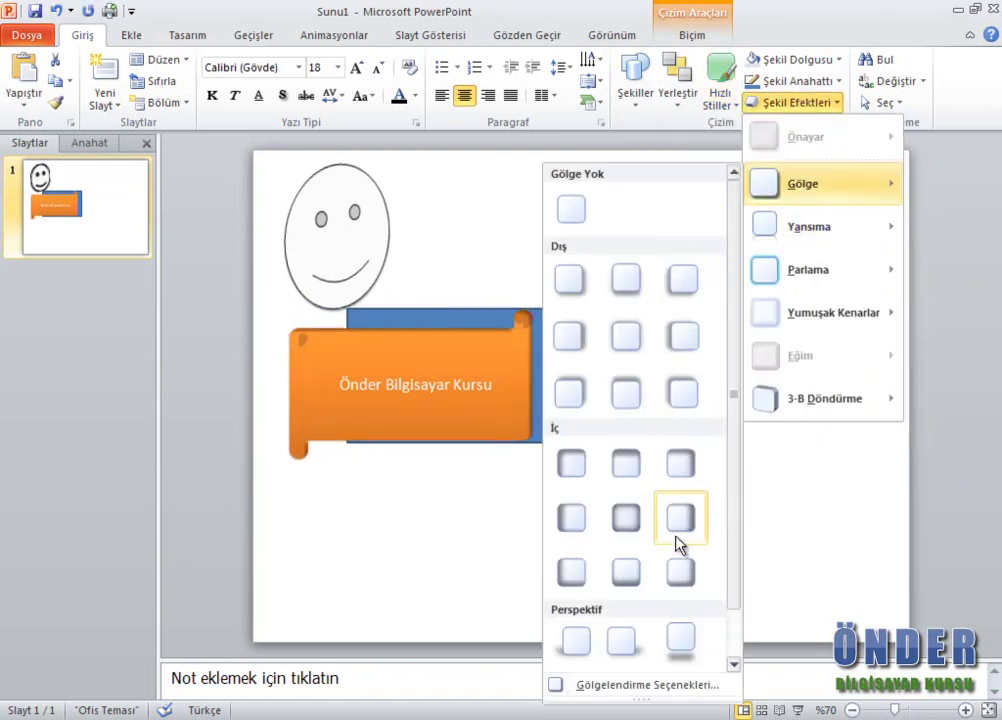
pyautogui.moveTo(808, 269)
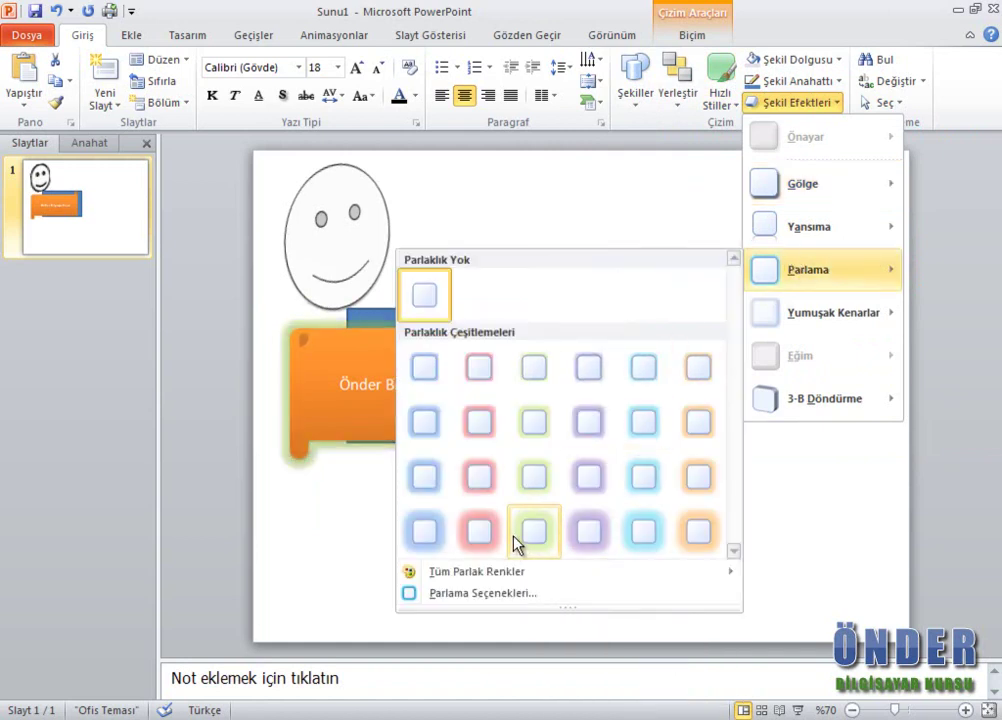
# Give the orange scroll a soft blue glow preset and an outer shadow.
pyautogui.click(418, 528)
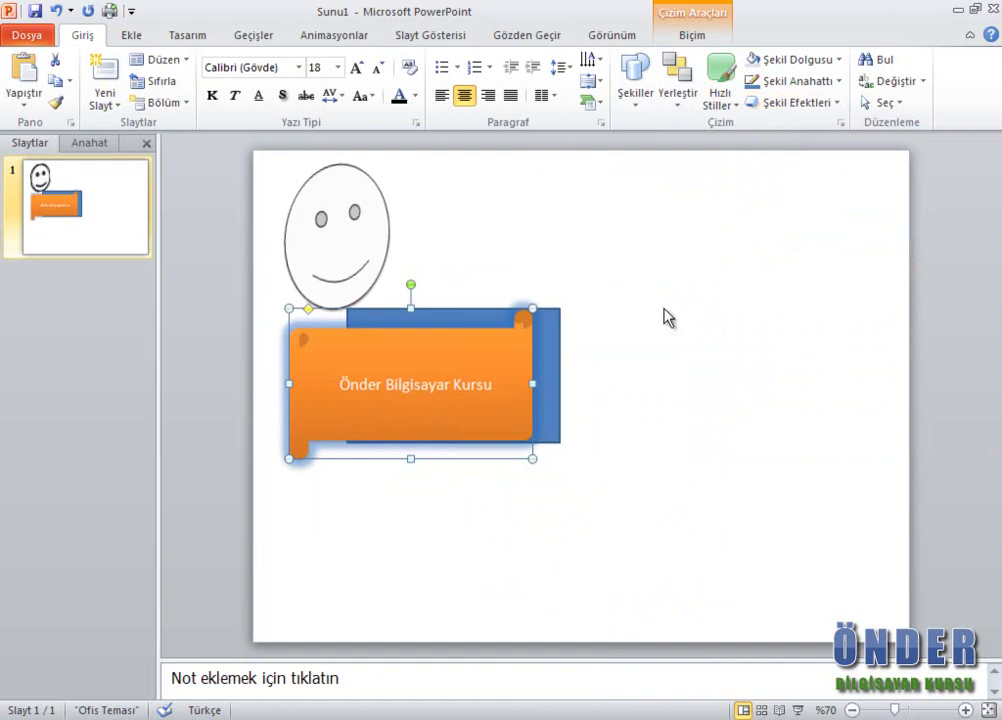
pyautogui.click(838, 104)
pyautogui.moveTo(803, 183)
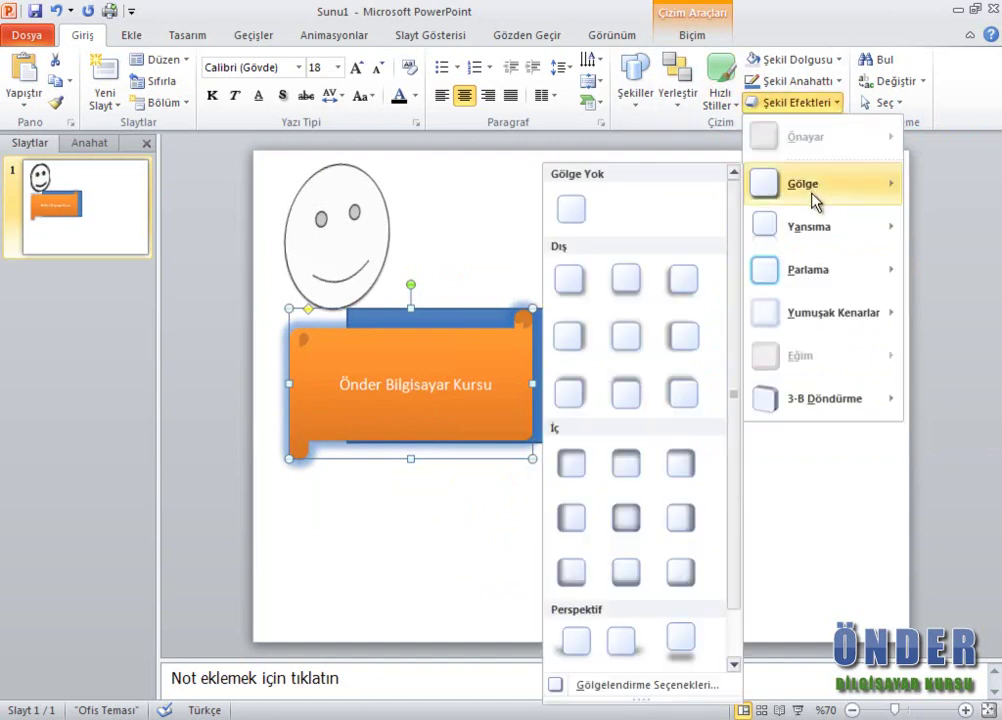
pyautogui.click(684, 283)
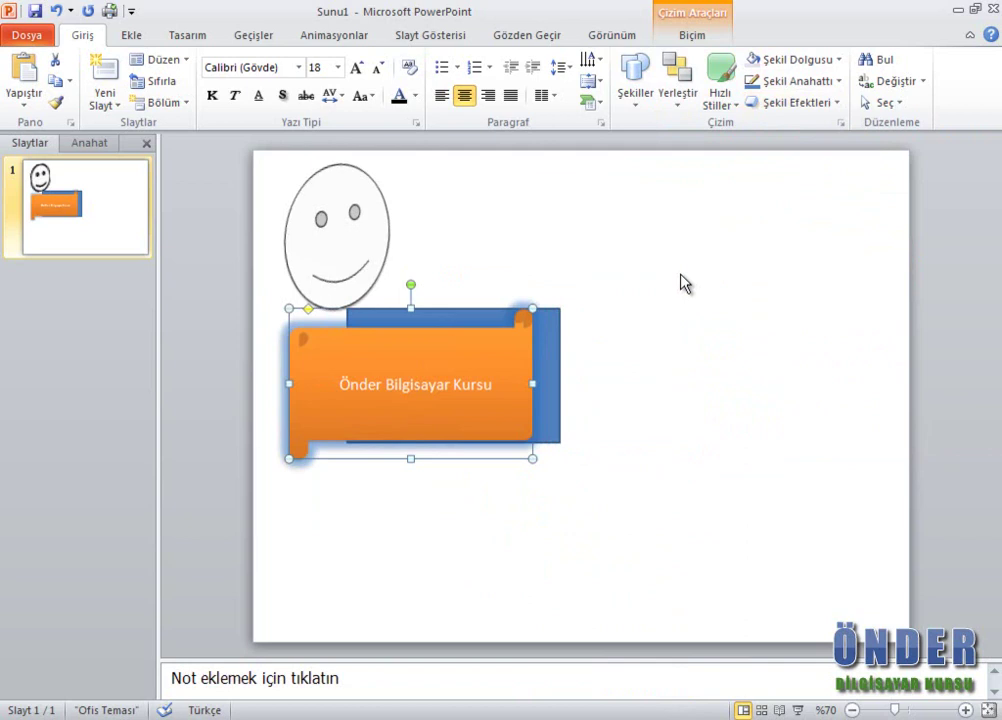